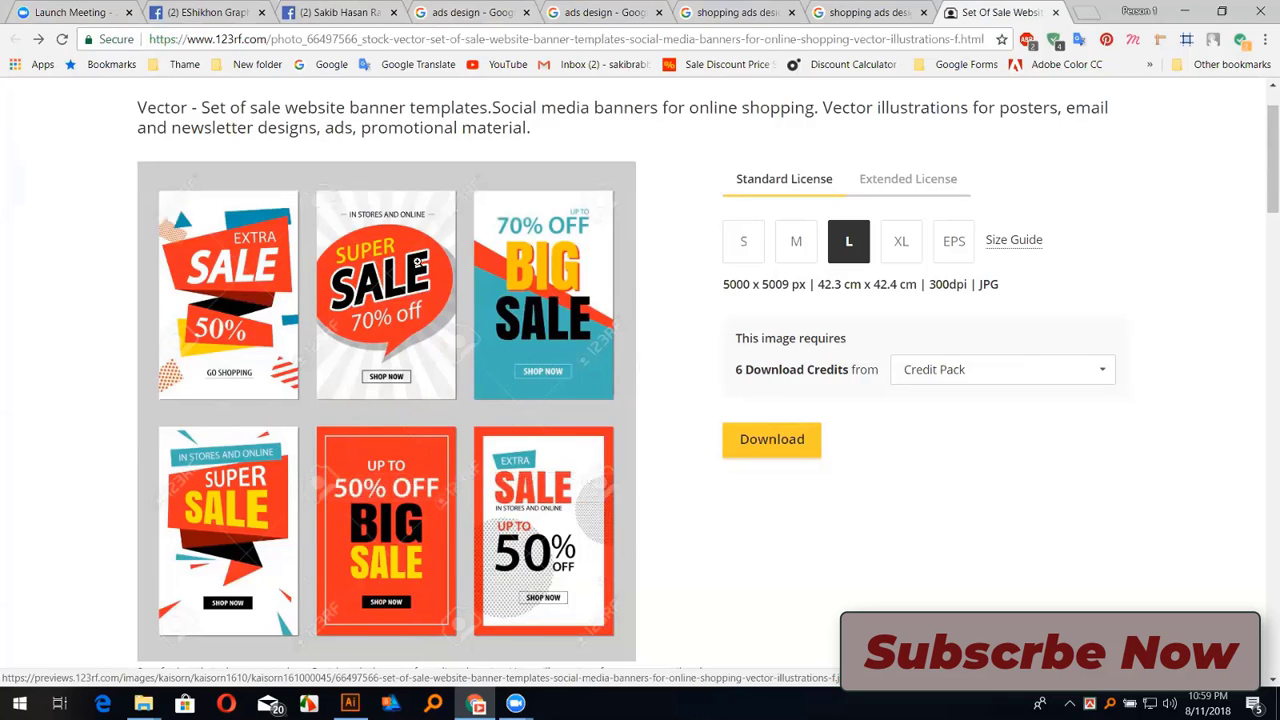
Check the credit pack price for downloading the sale banner vector set and examine its designs
left_click(780, 442)
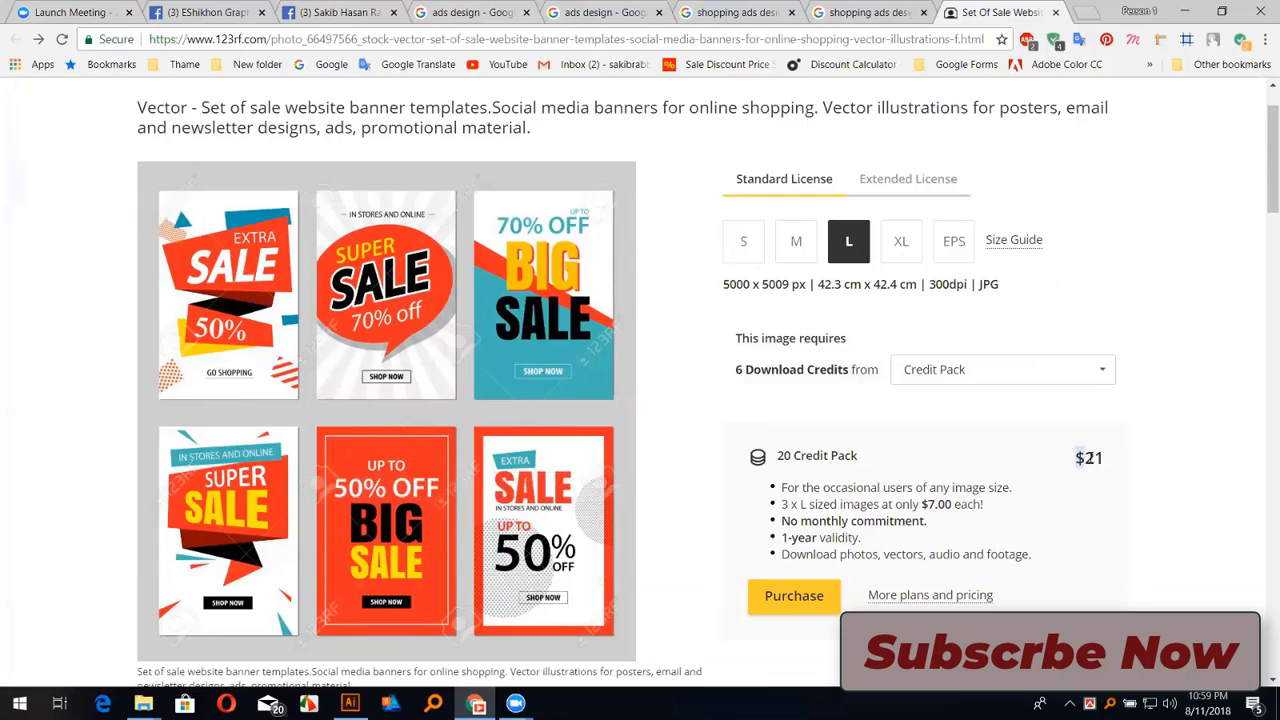
left_click_drag(1076, 458, 1100, 458)
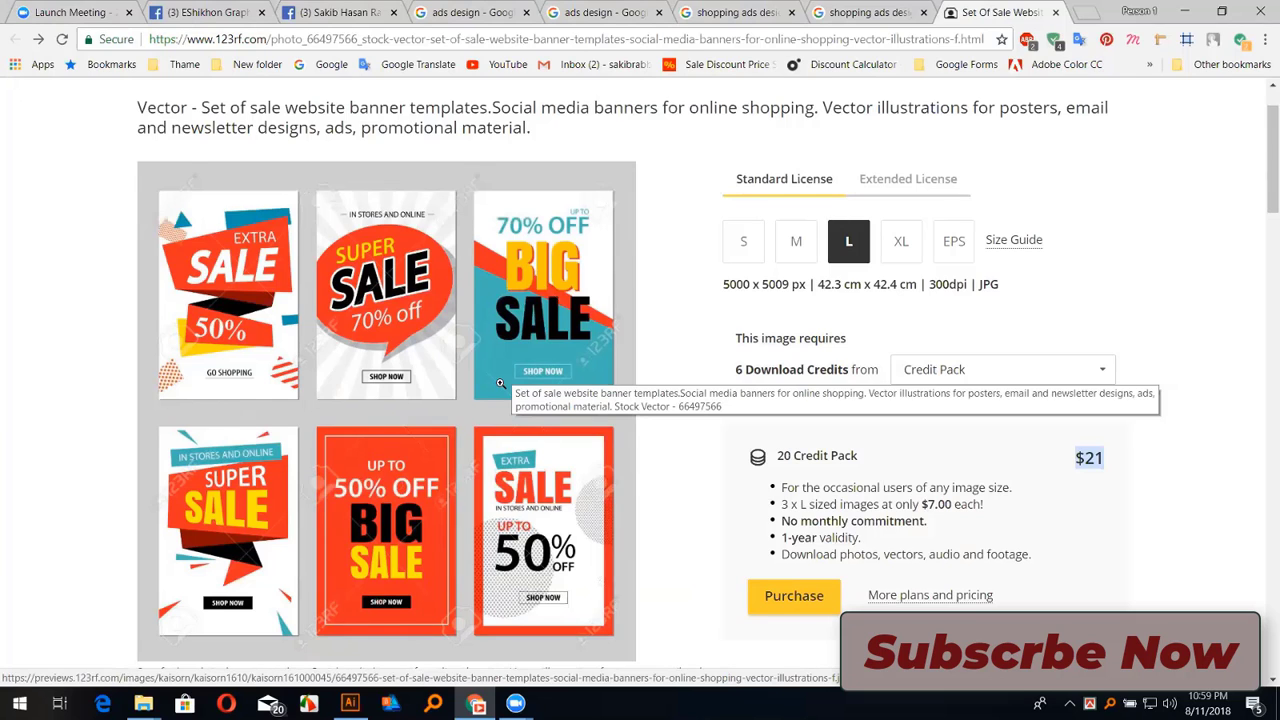
scroll(500, 383, "down", 1)
scroll(500, 383, "down", 1)
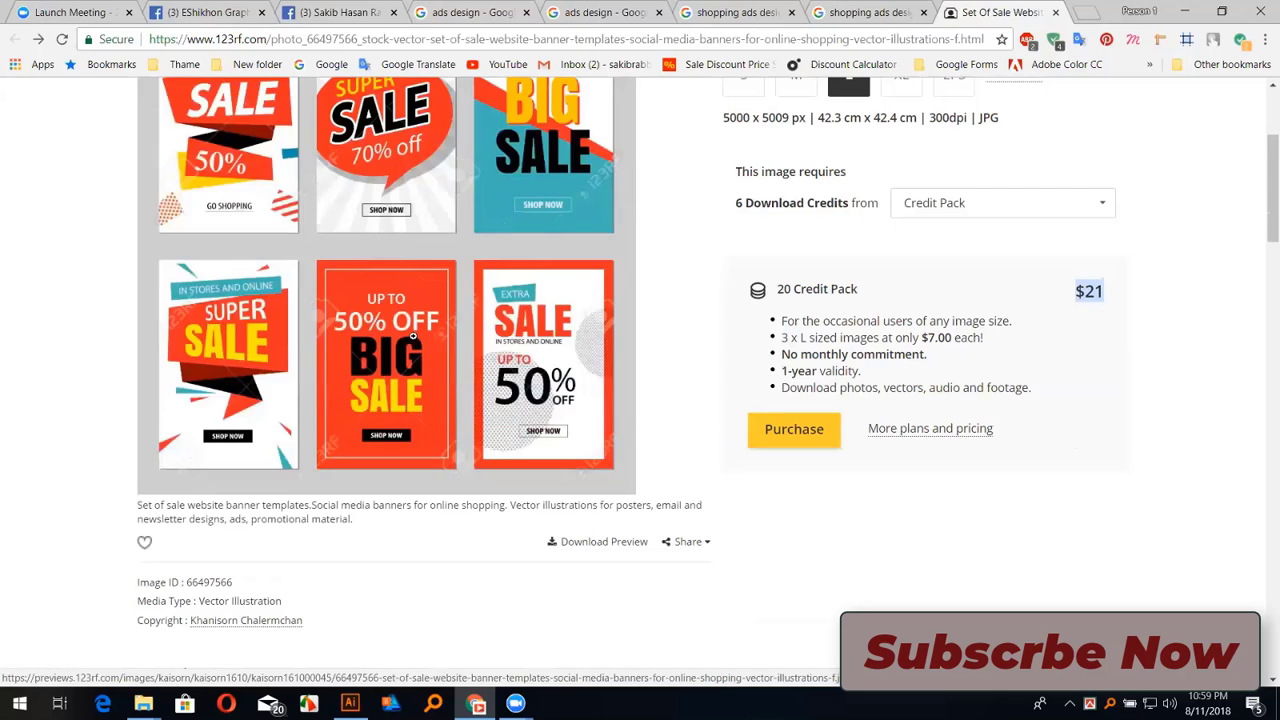
scroll(385, 470, "up", 3)
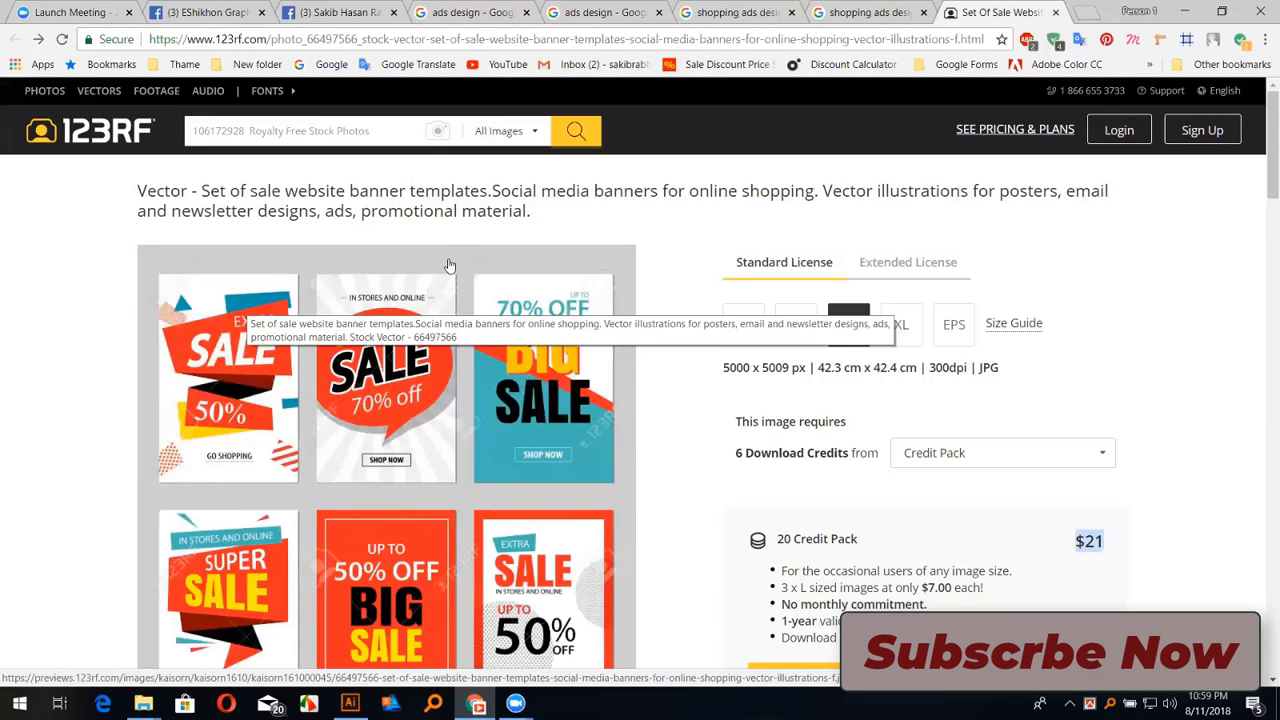
Open the similar sale banner set 63072019 from the related images and enlarge its preview
scroll(445, 265, "down", 10)
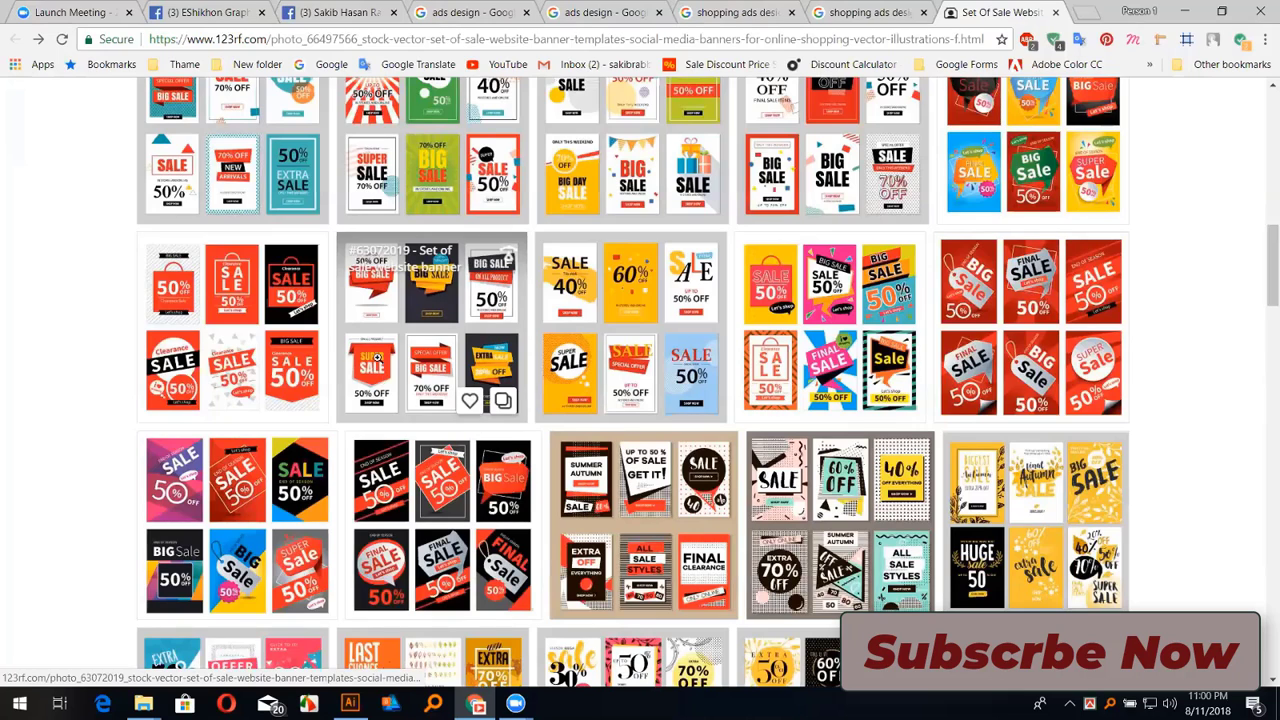
left_click(421, 362)
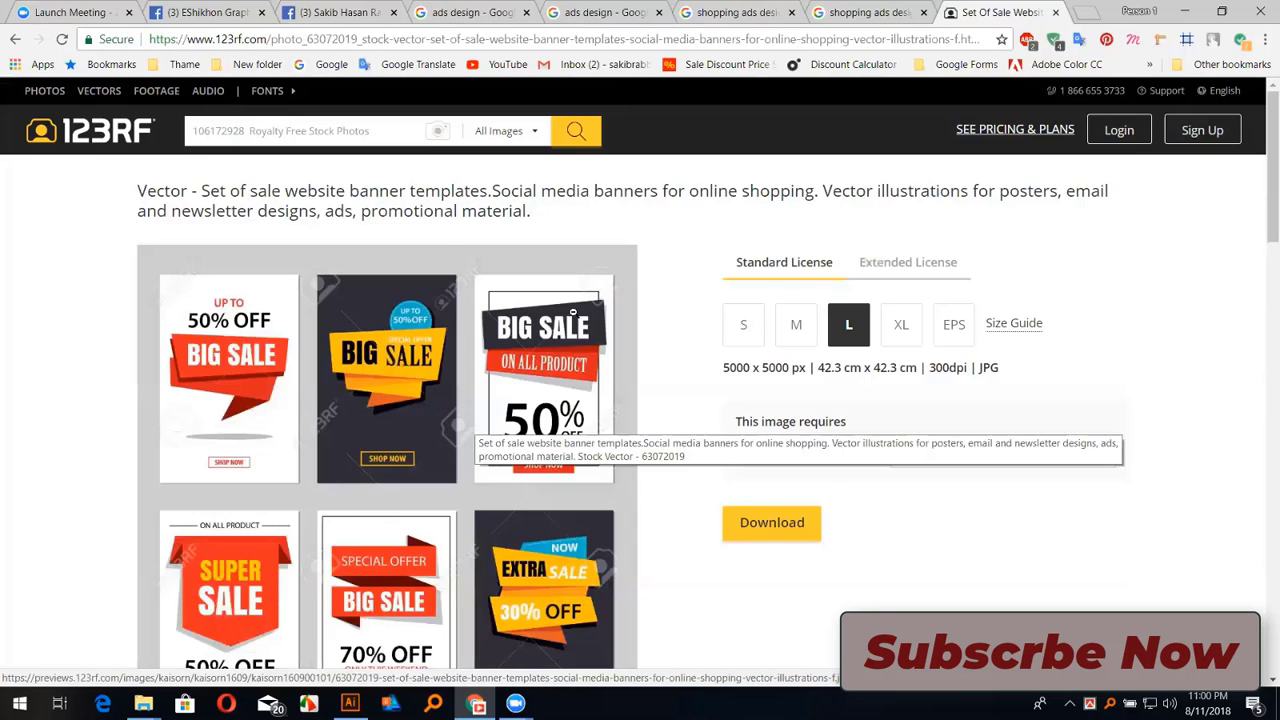
left_click(573, 313)
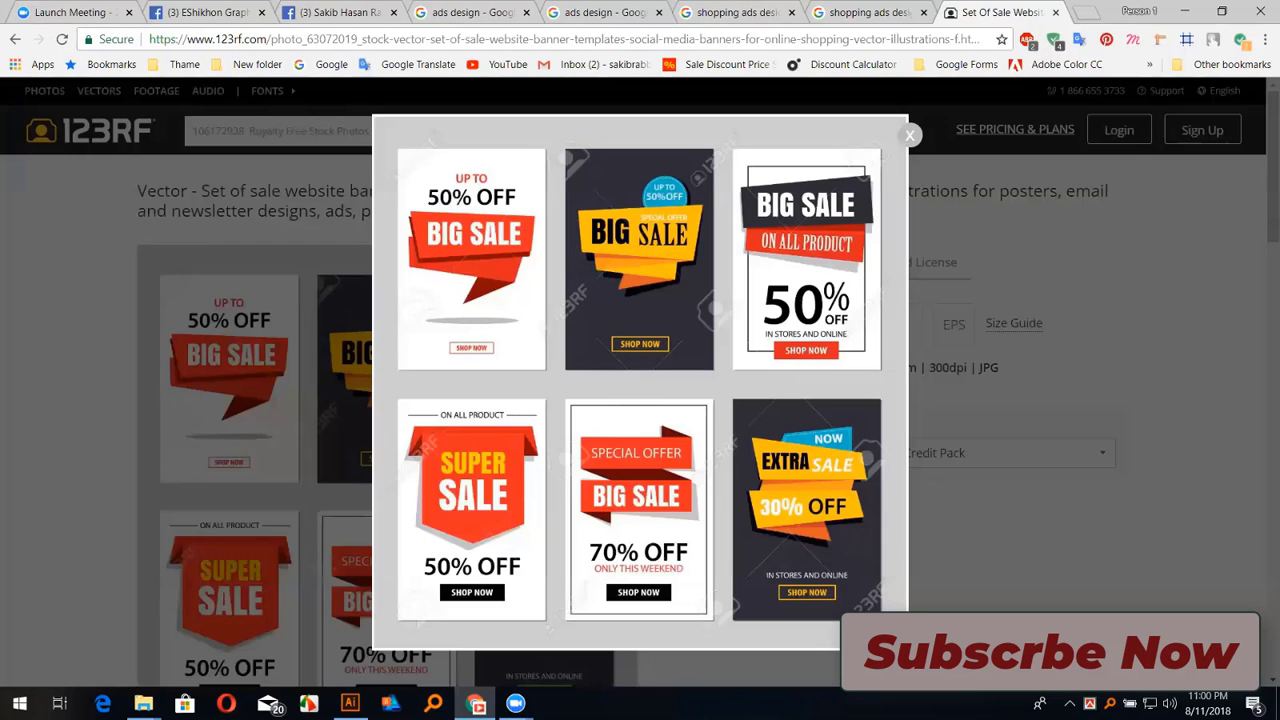
Switch to Illustrator and paste the copied sale banner image into the document
key("alt+Tab")
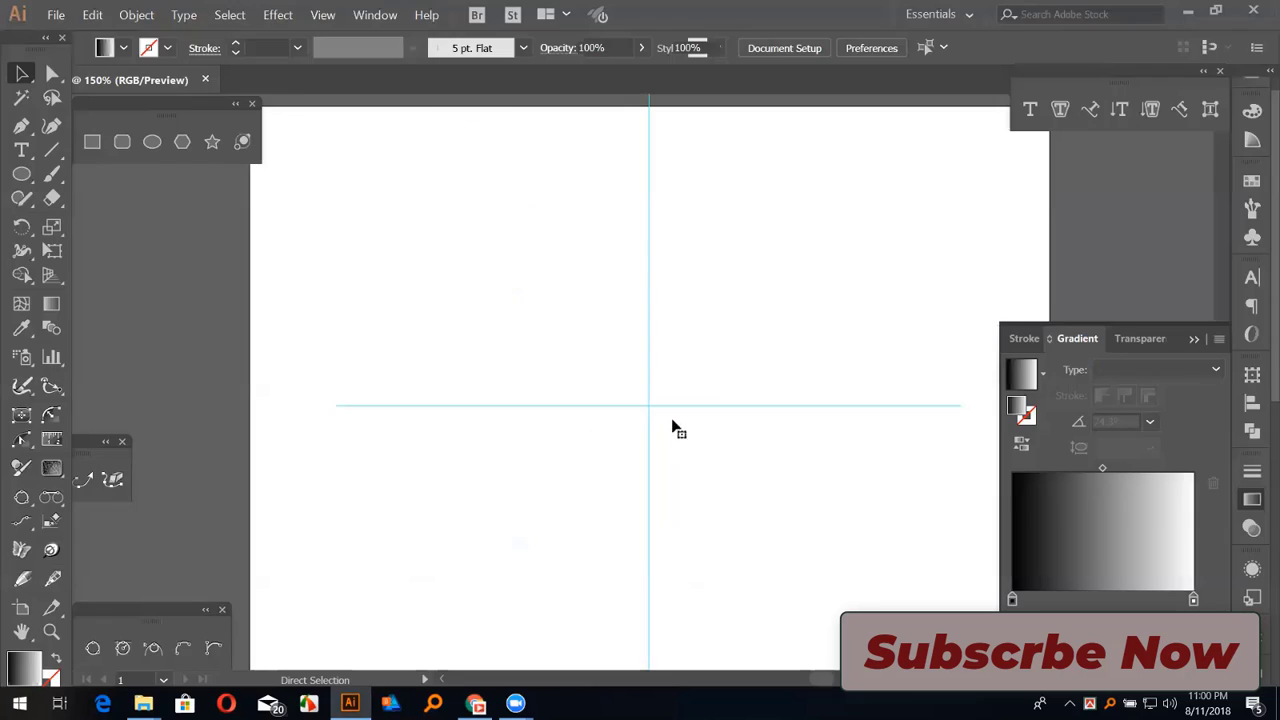
key("ctrl+v")
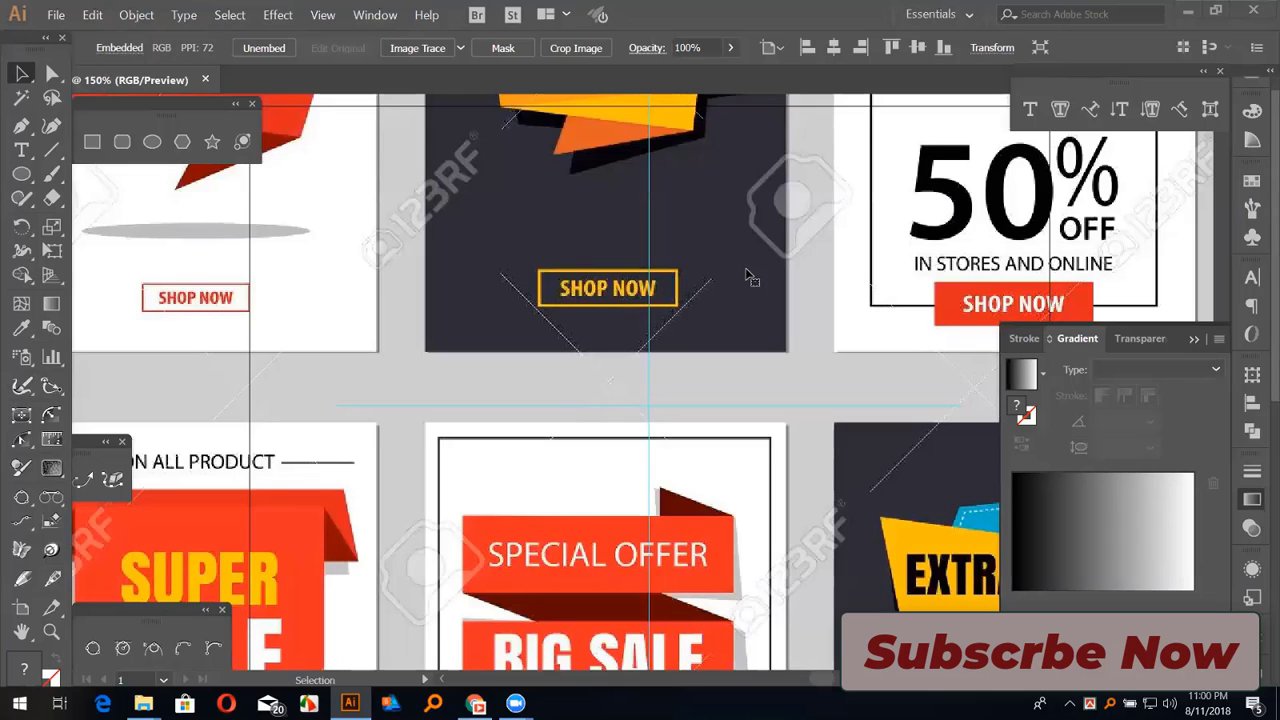
key("a")
key("ctrl+minus")
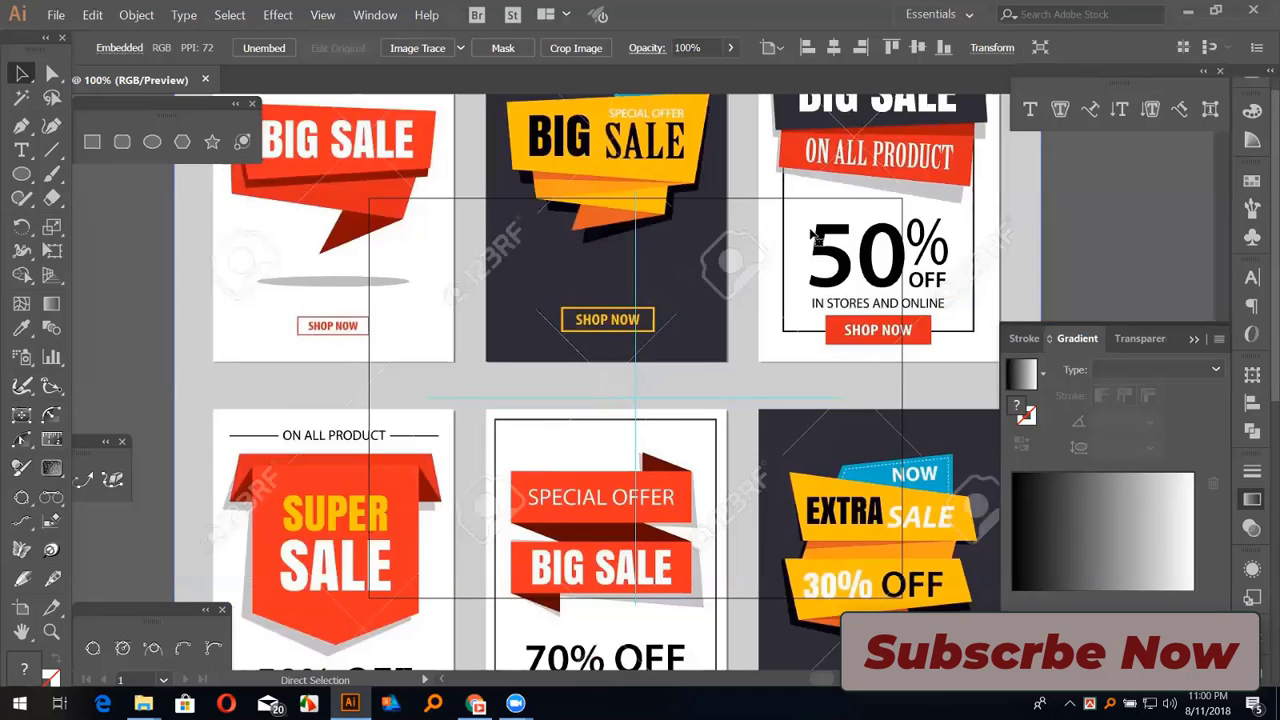
key("ctrl+minus")
key("v")
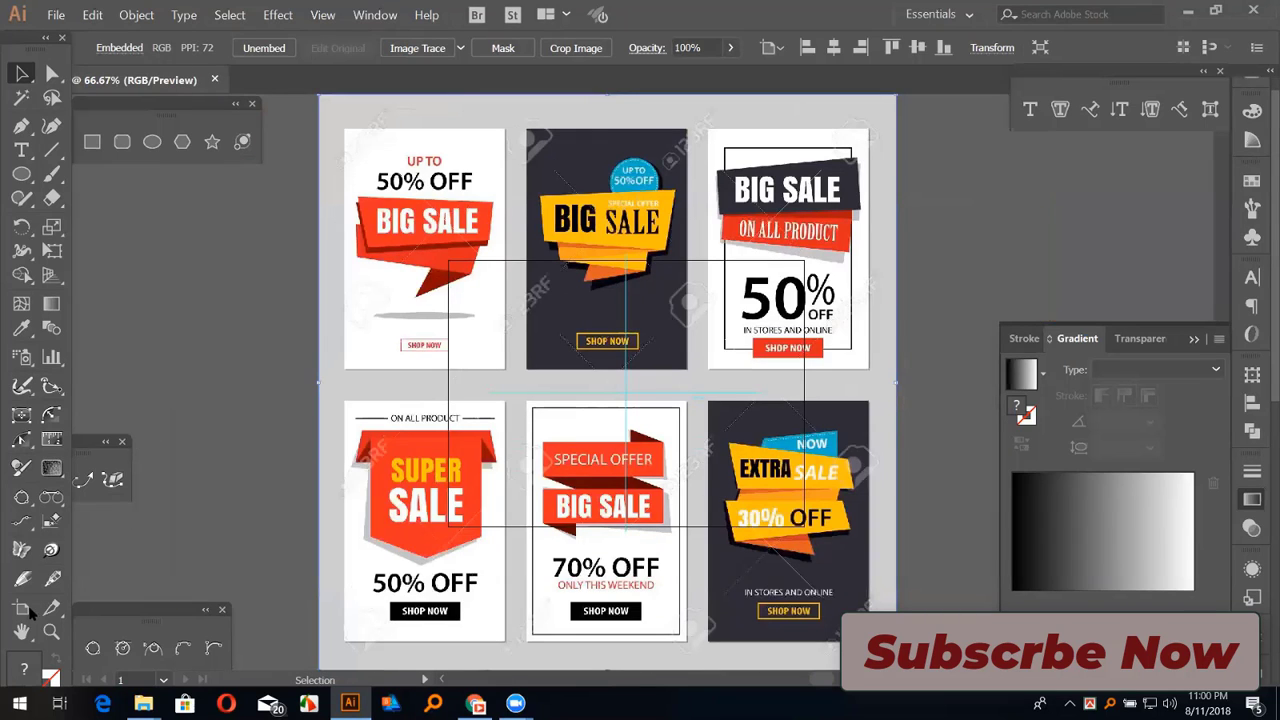
Enlarge the artboard around its centre to about 1788 × 1341 px behind the pasted banner image
key("shift+o")
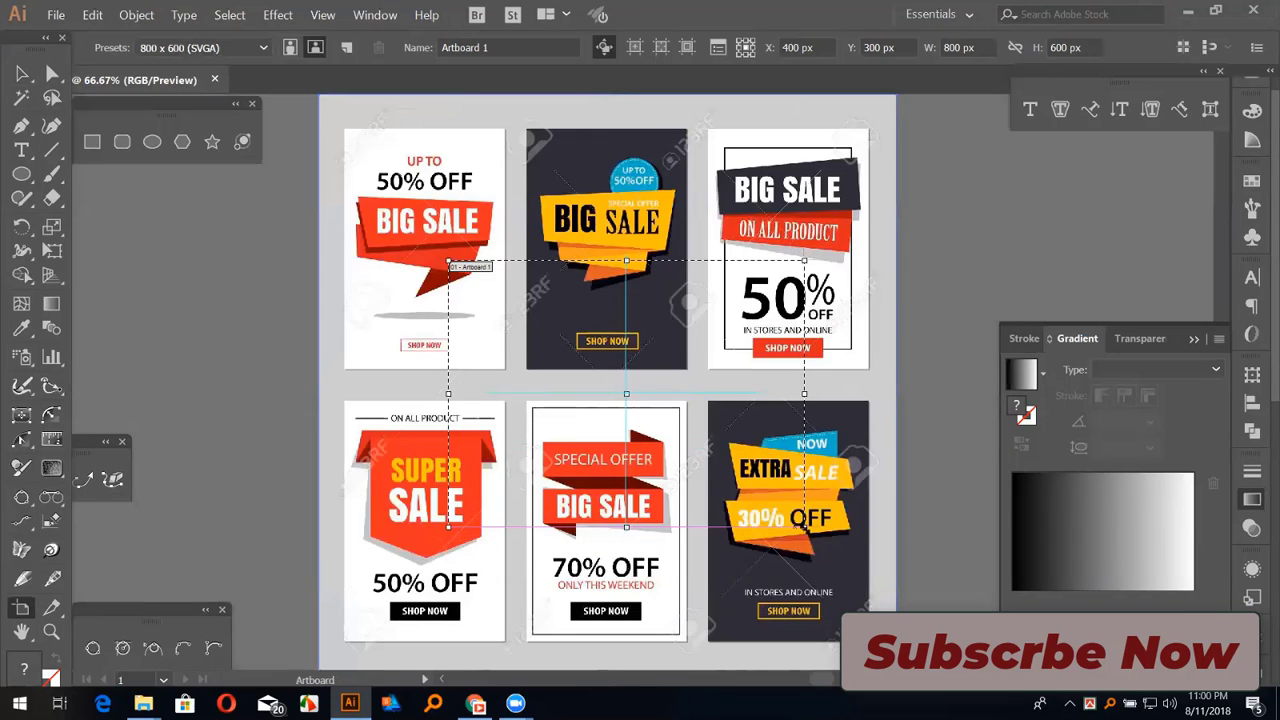
left_click_drag(805, 527, 984, 661)
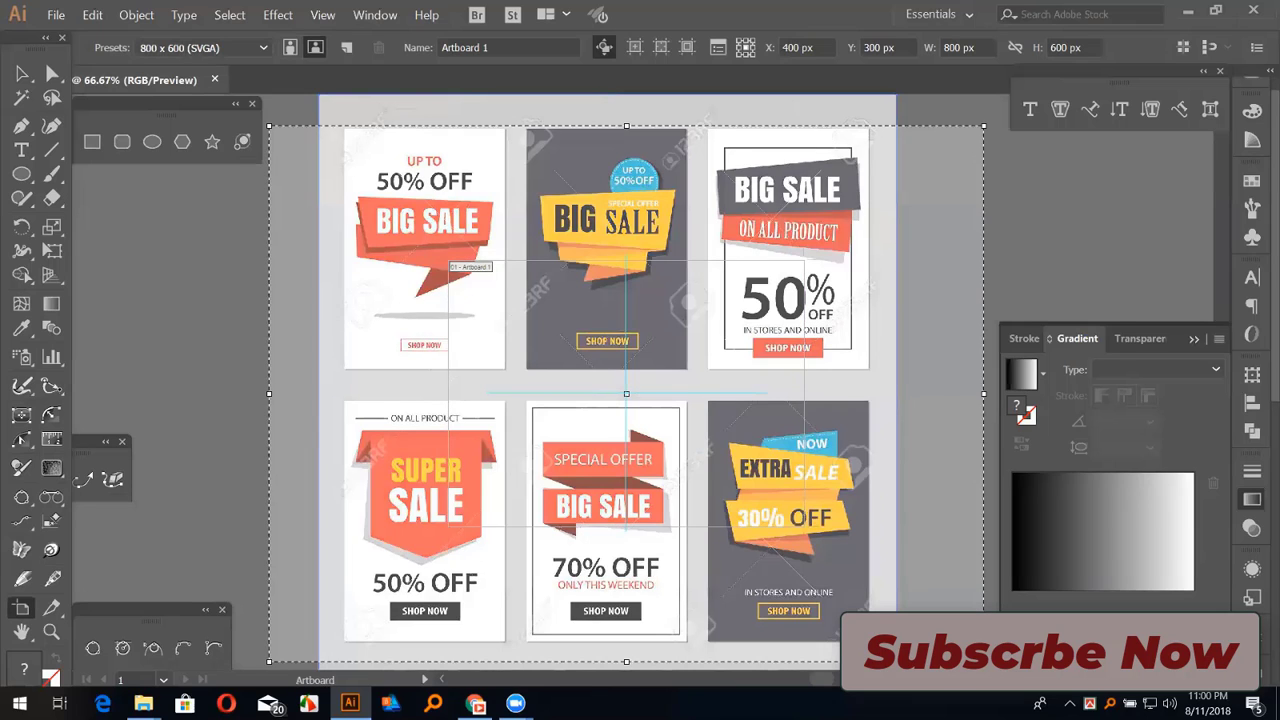
left_click_drag(966, 609, 970, 608)
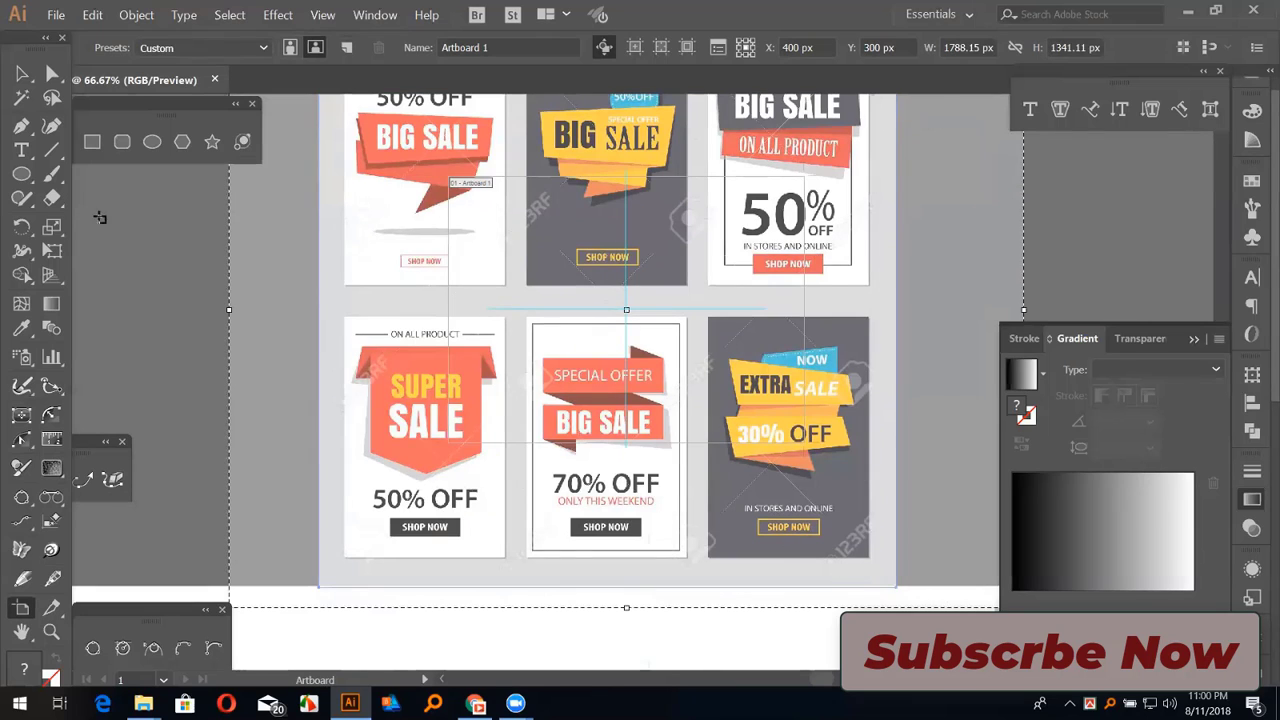
key("v")
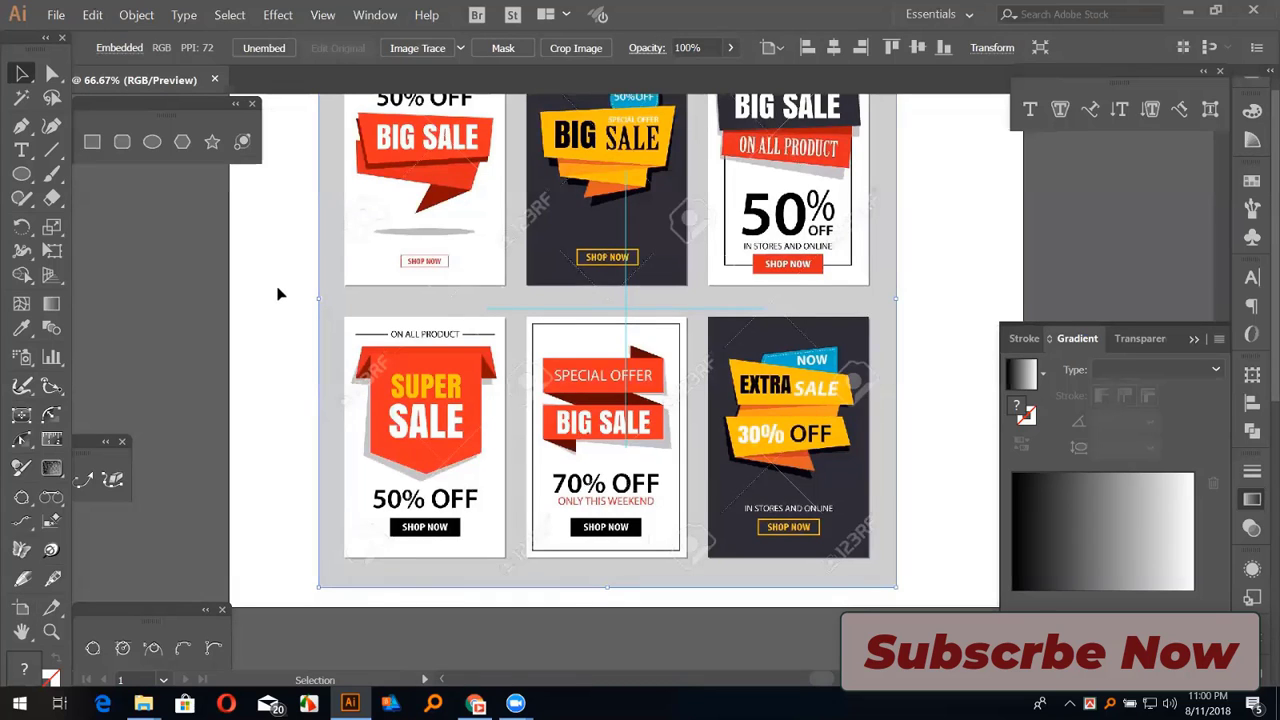
scroll(280, 293, "up", 3)
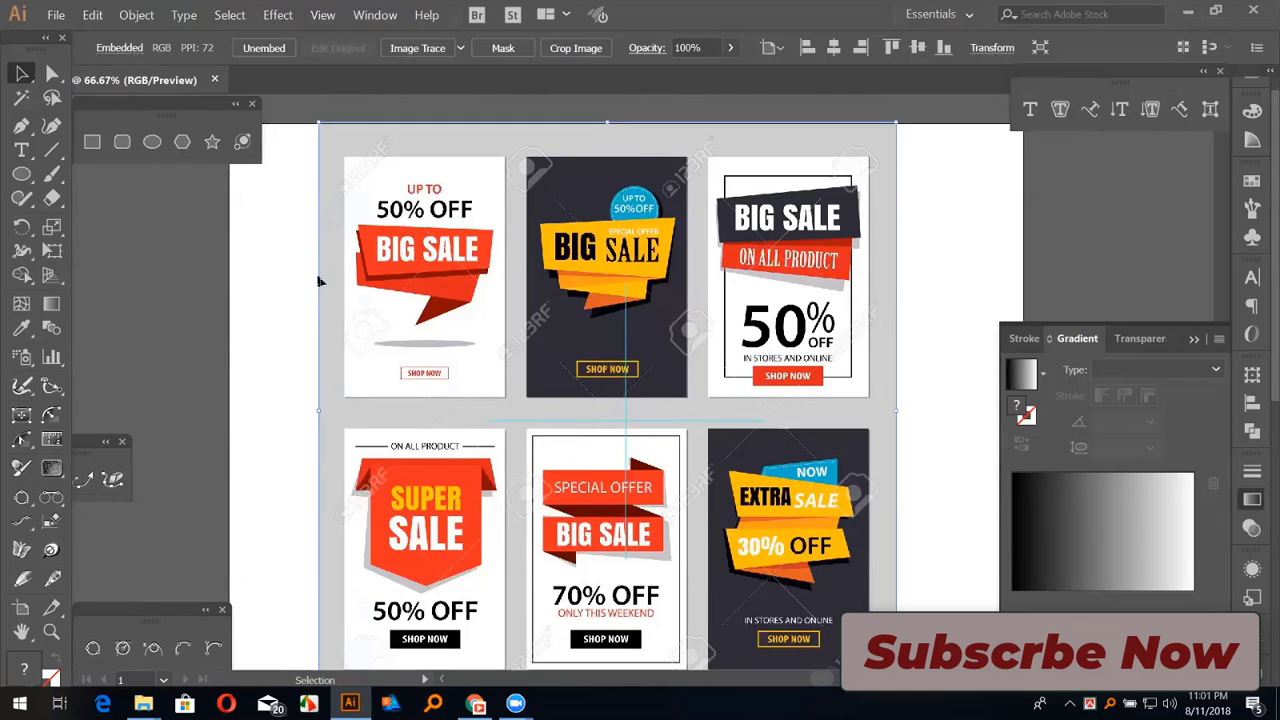
Hide the Gradient panel and leave the pasted banner image deselected
left_click(926, 277)
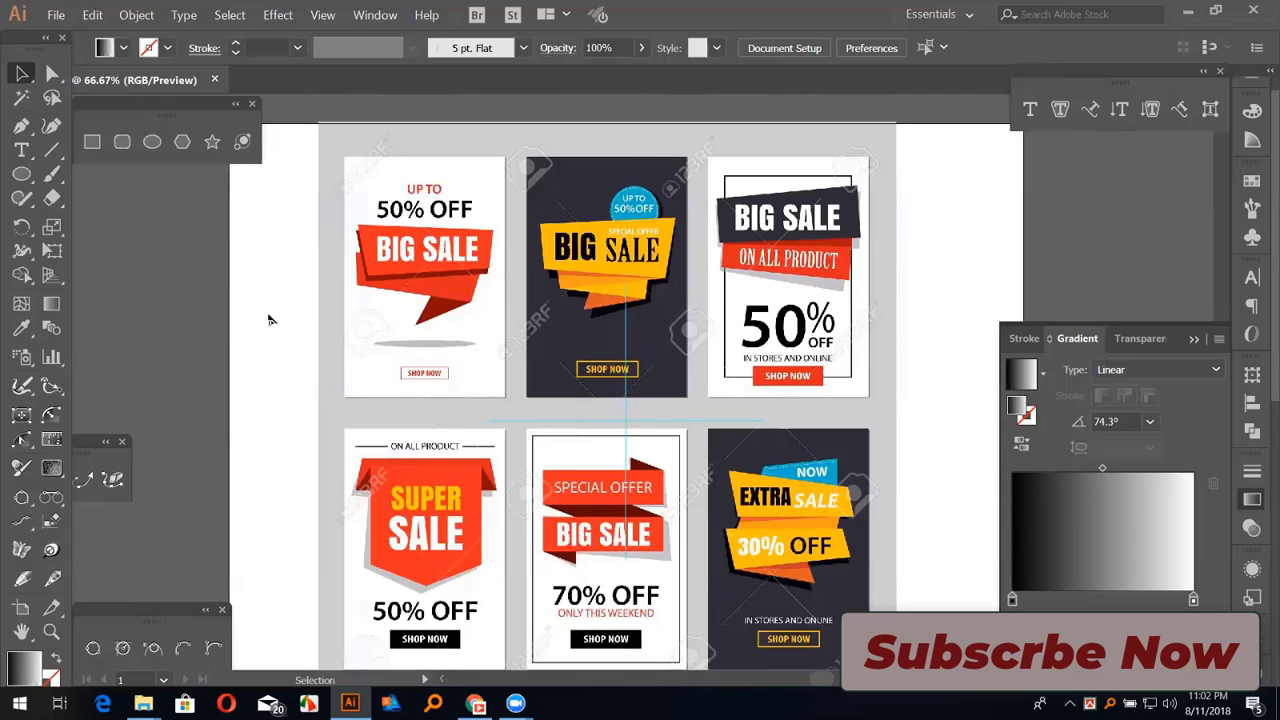
left_click(1188, 346)
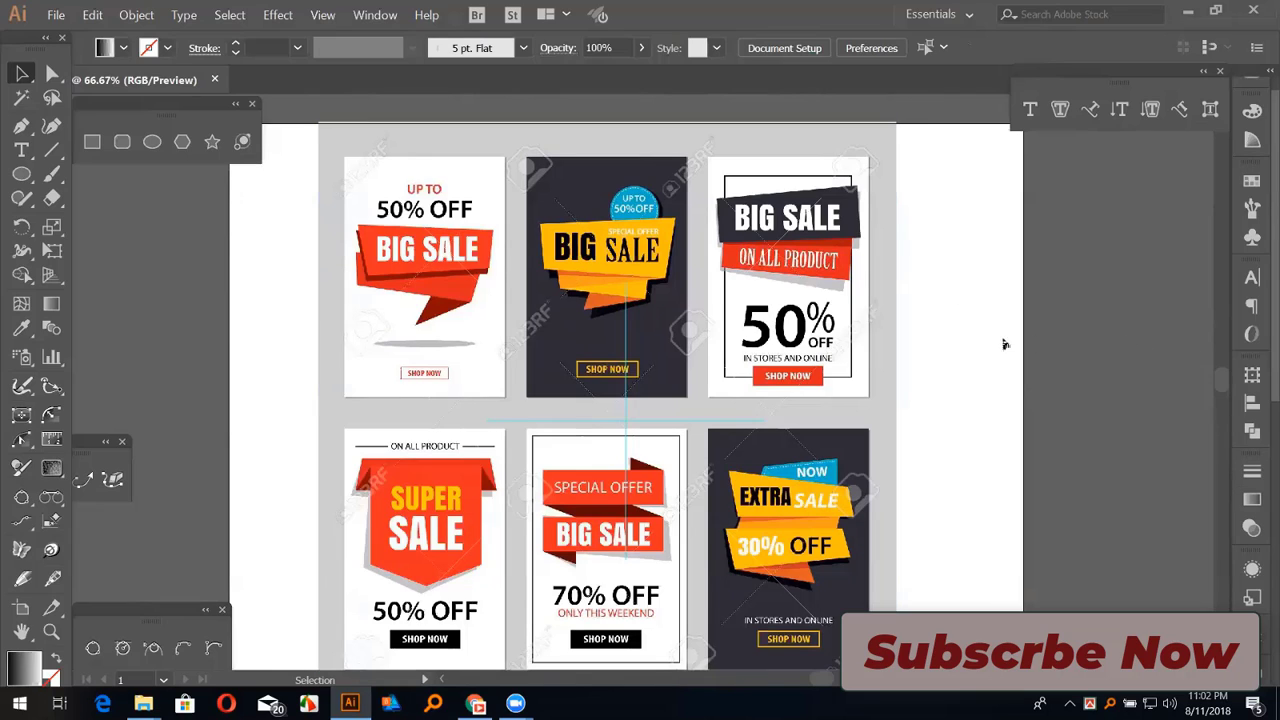
left_click(848, 362)
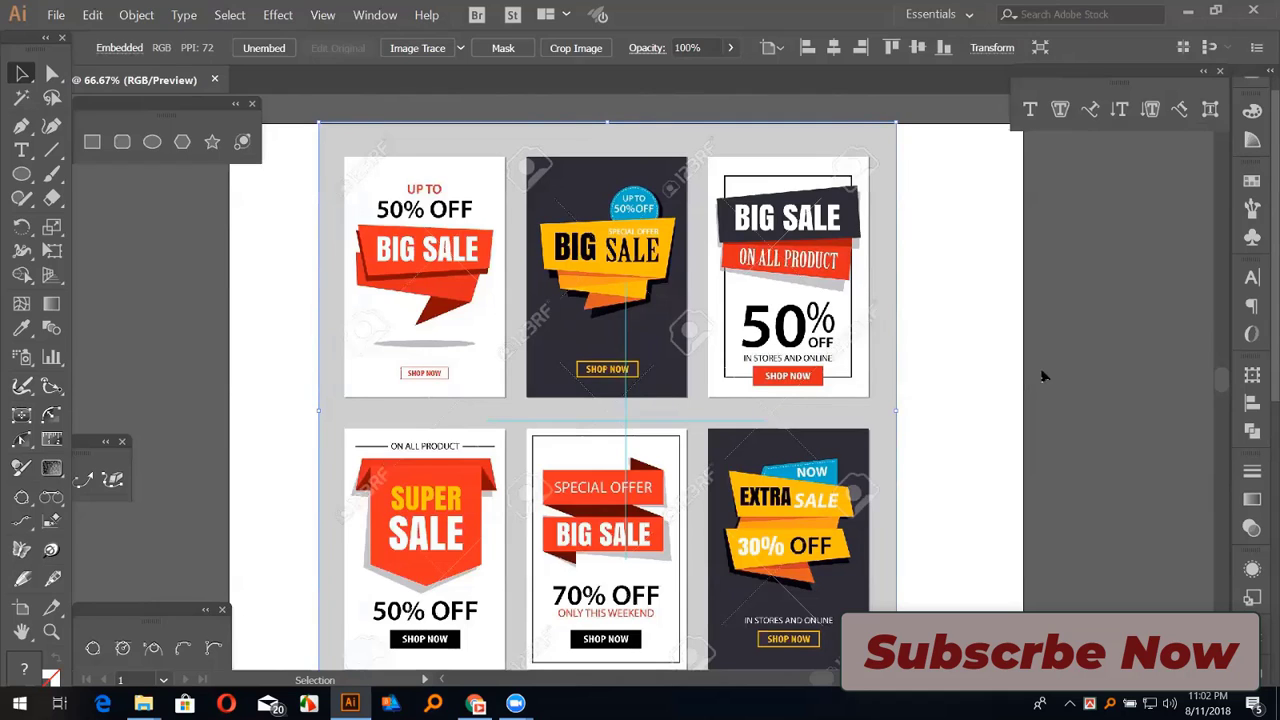
left_click(962, 358)
left_click(800, 318)
key("ctrl+shift+a")
Trace the four-cornered yellow BIG SALE ribbon on the dark banner as a closed Pen tool path
key("ctrl+plus")
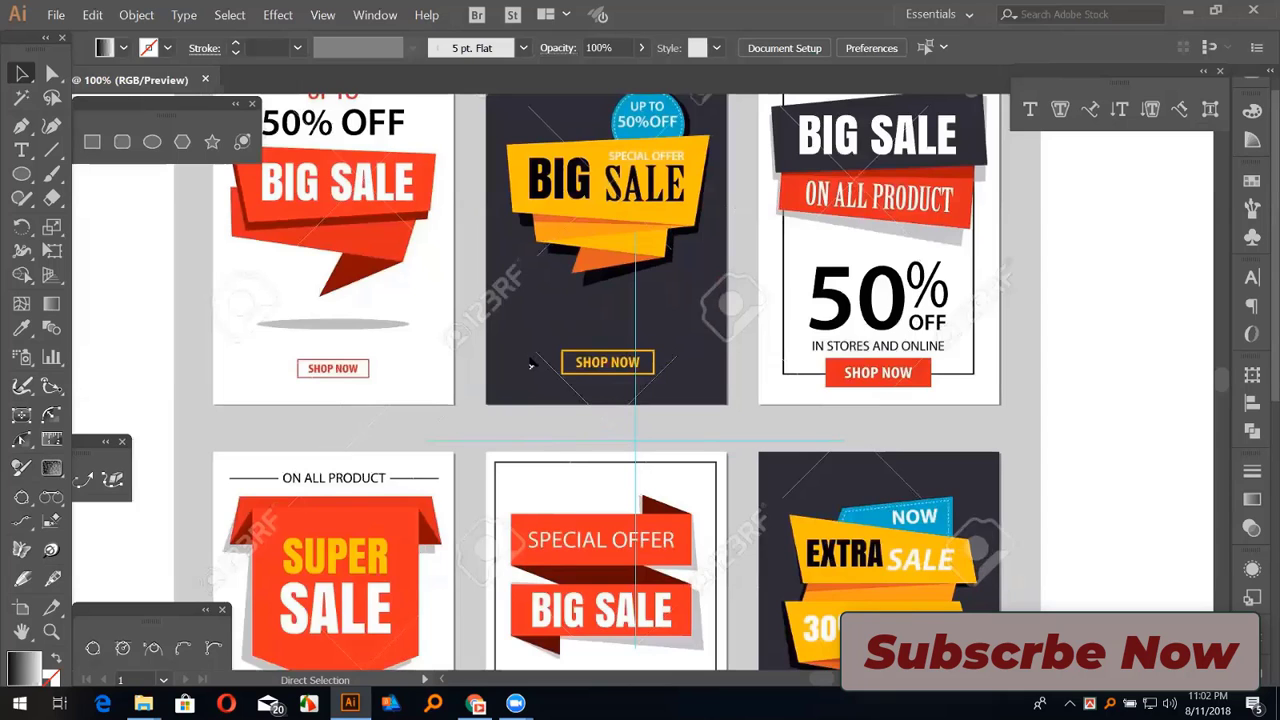
key("ctrl+plus")
key("ctrl+plus")
key("p")
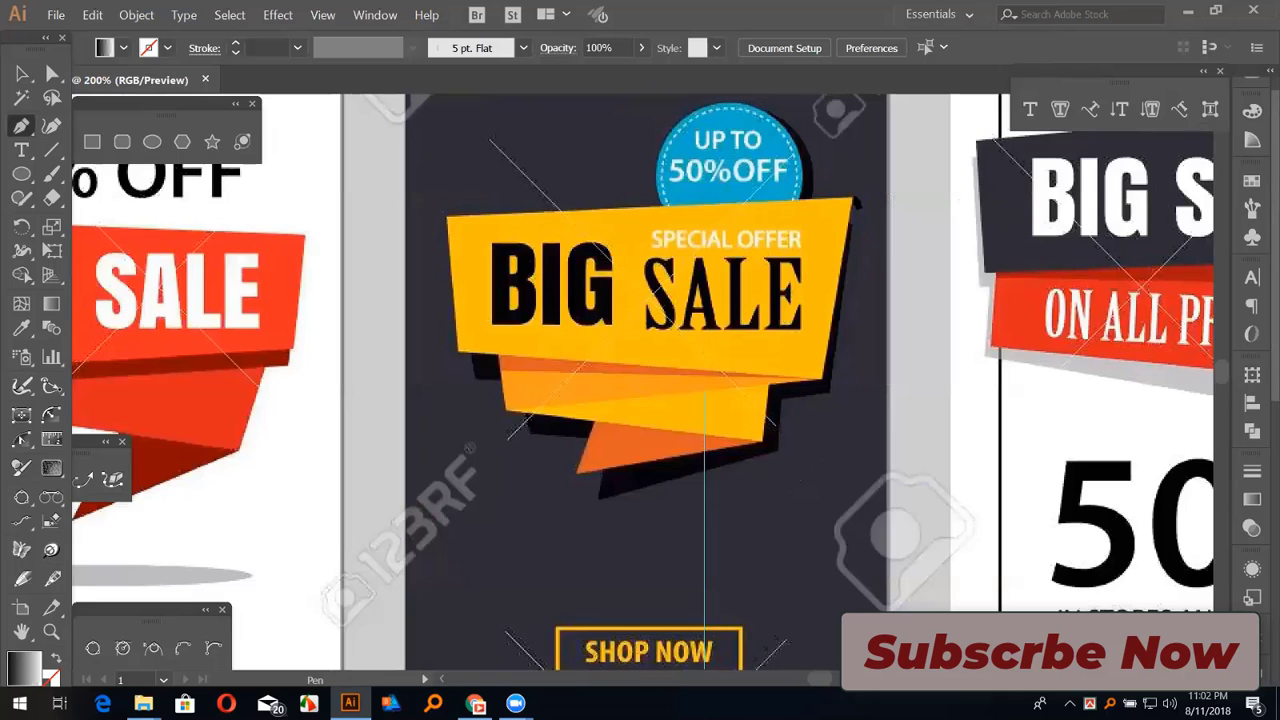
left_click(828, 381)
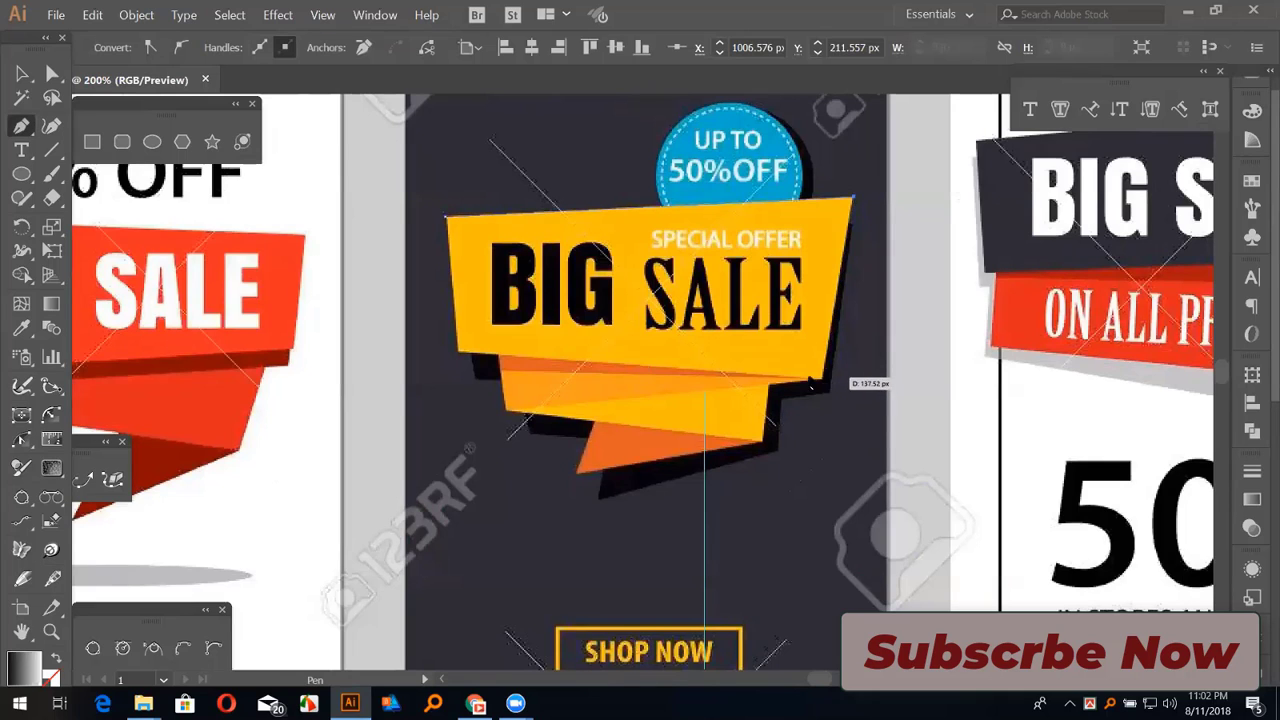
left_click(461, 357)
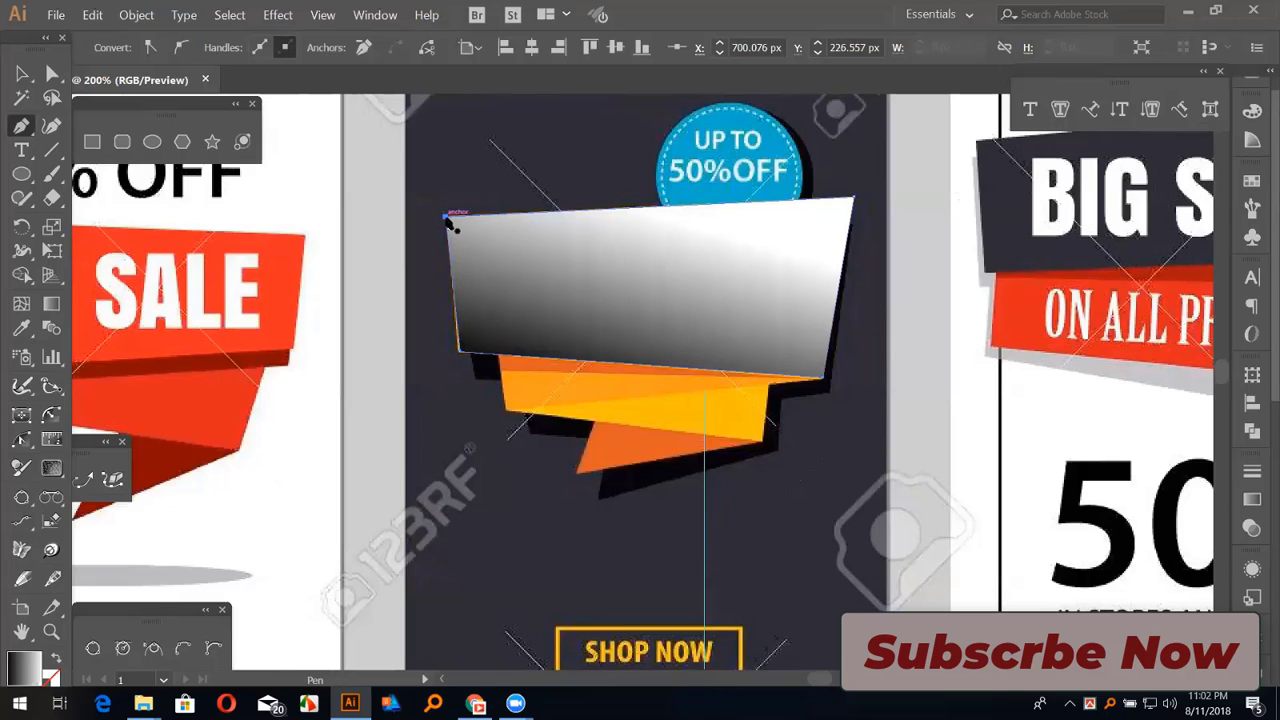
left_click(449, 222)
Sample the ribbon's yellow onto the traced shape, swap it to the stroke with no fill, and deselect the shape
key("slash")
key("i")
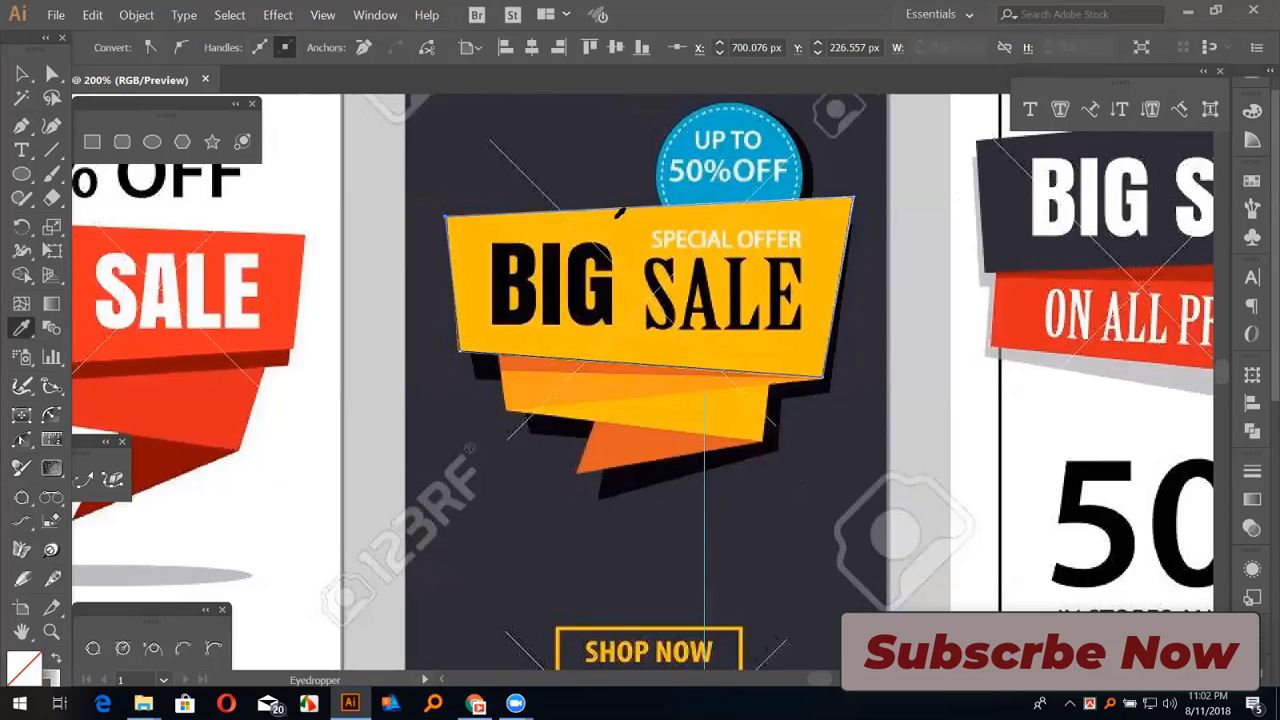
left_click(520, 242)
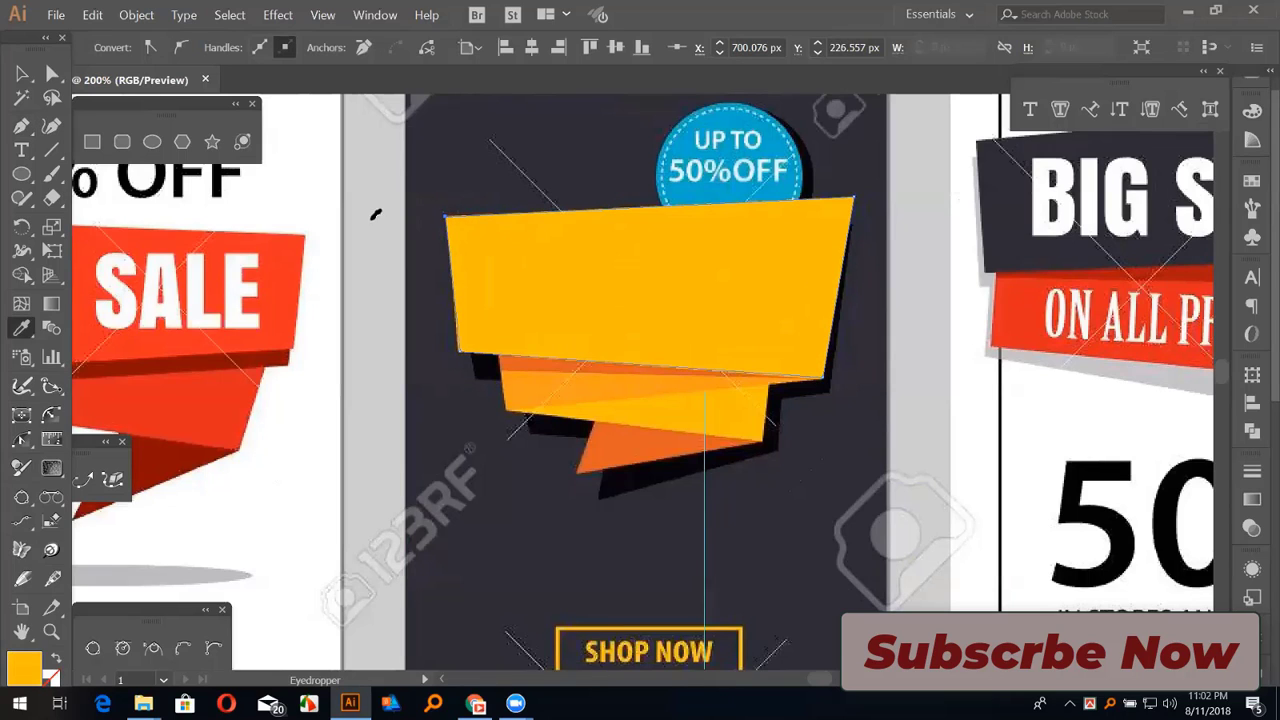
left_click(22, 74)
key("ctrl+bracketleft")
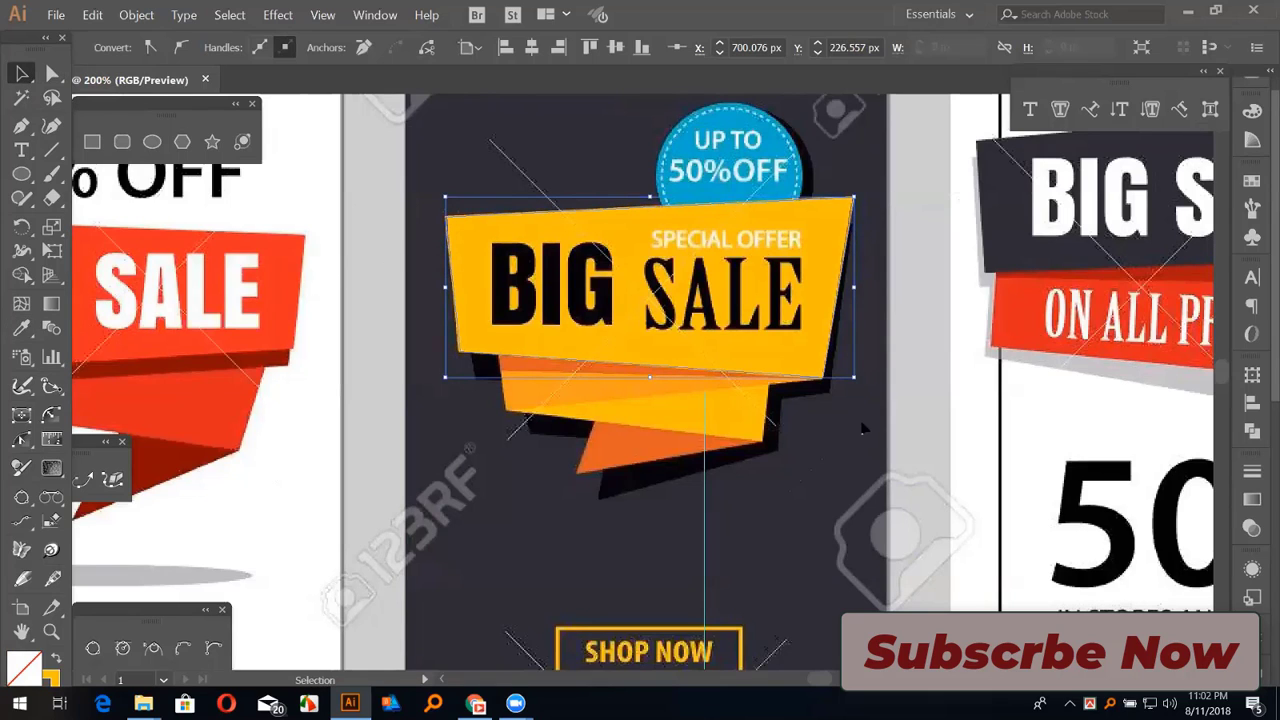
key("a")
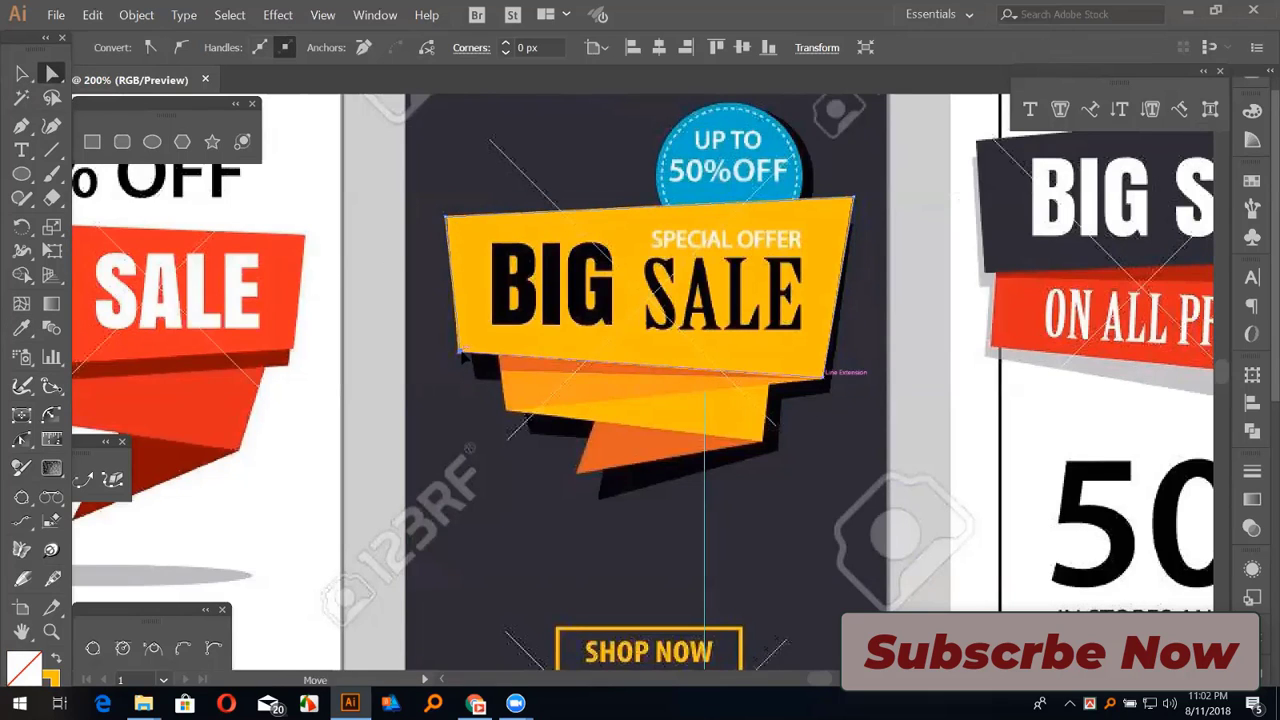
left_click(23, 75)
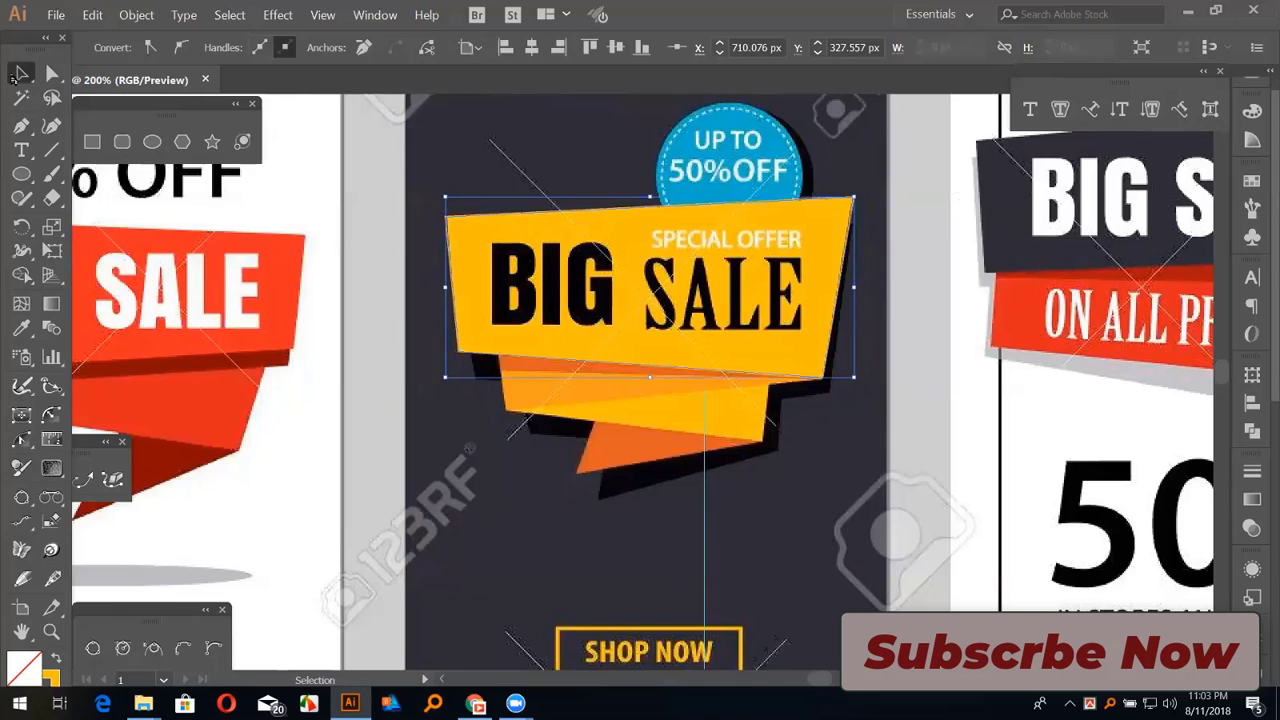
left_click(403, 133)
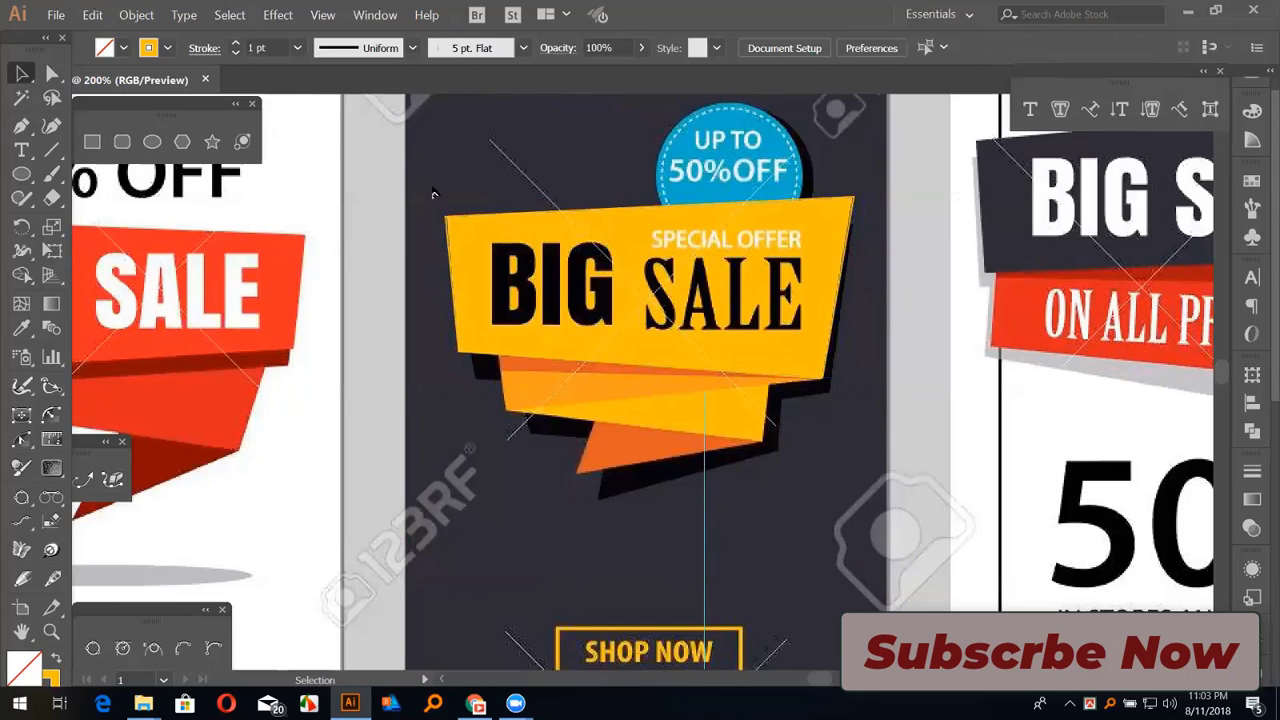
left_click(456, 222)
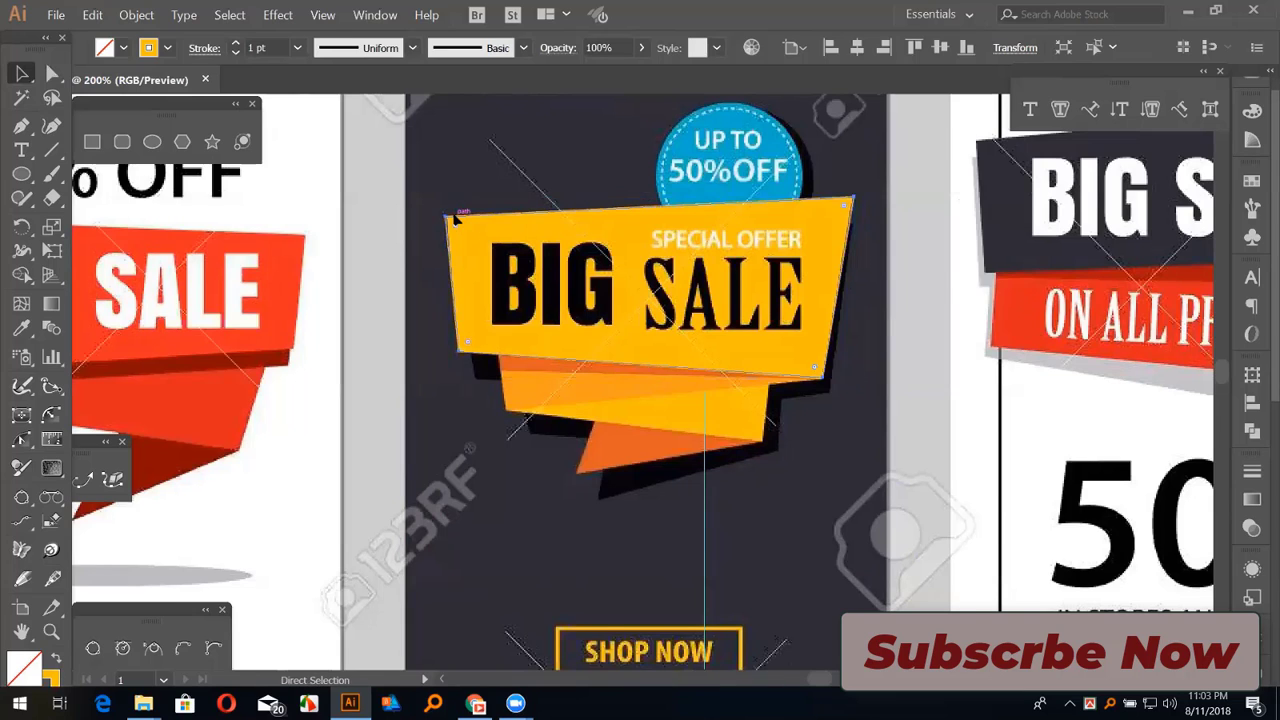
key("ctrl+minus")
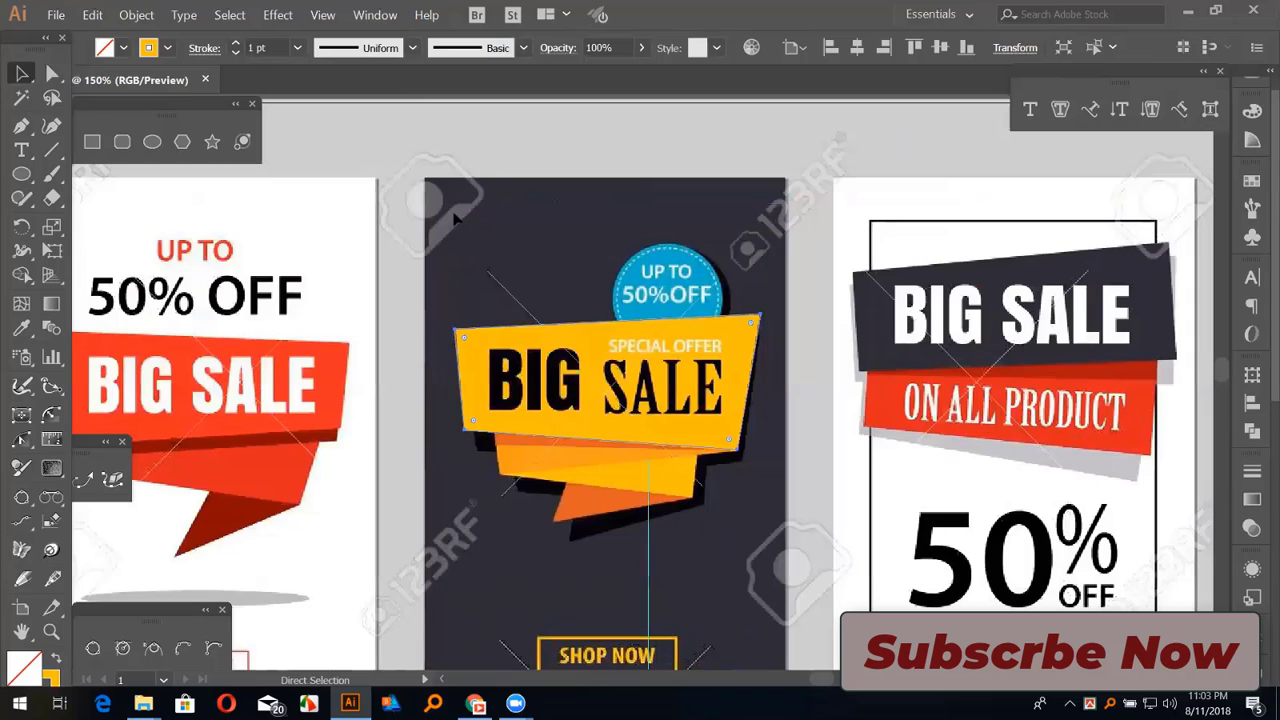
key("space")
key("ctrl+minus")
key("ctrl+minus")
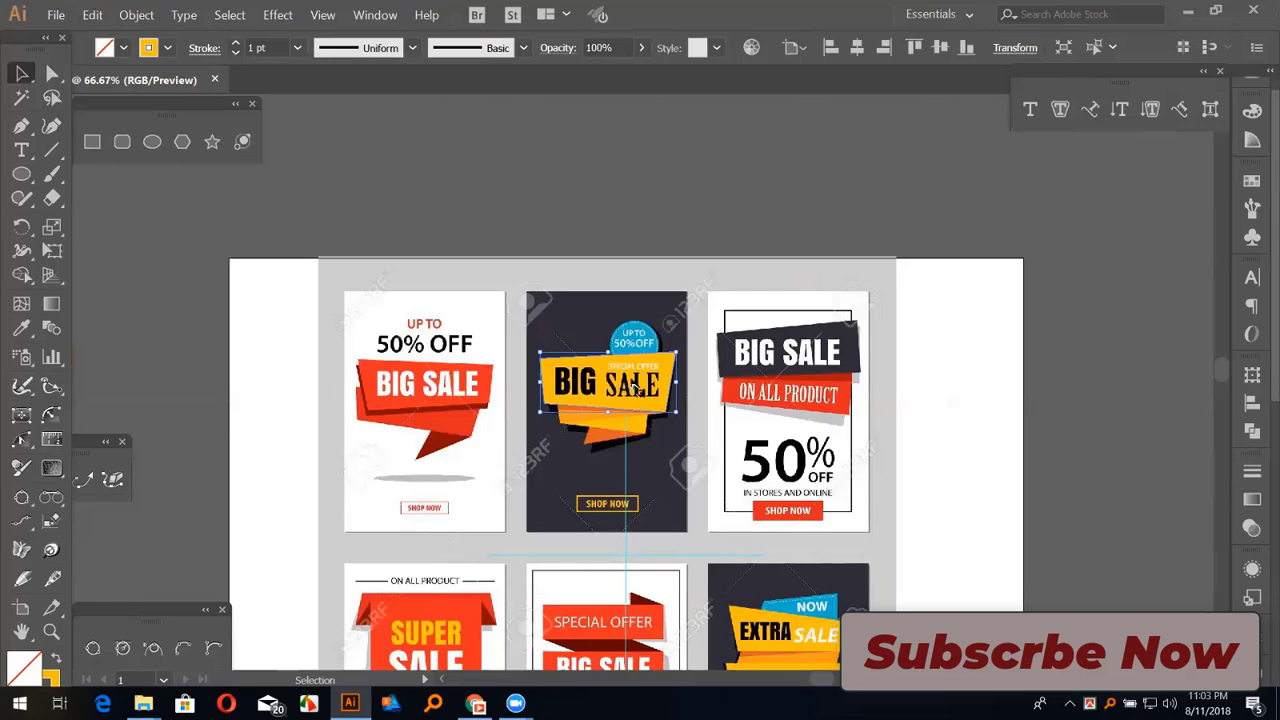
key("ctrl+shift+a")
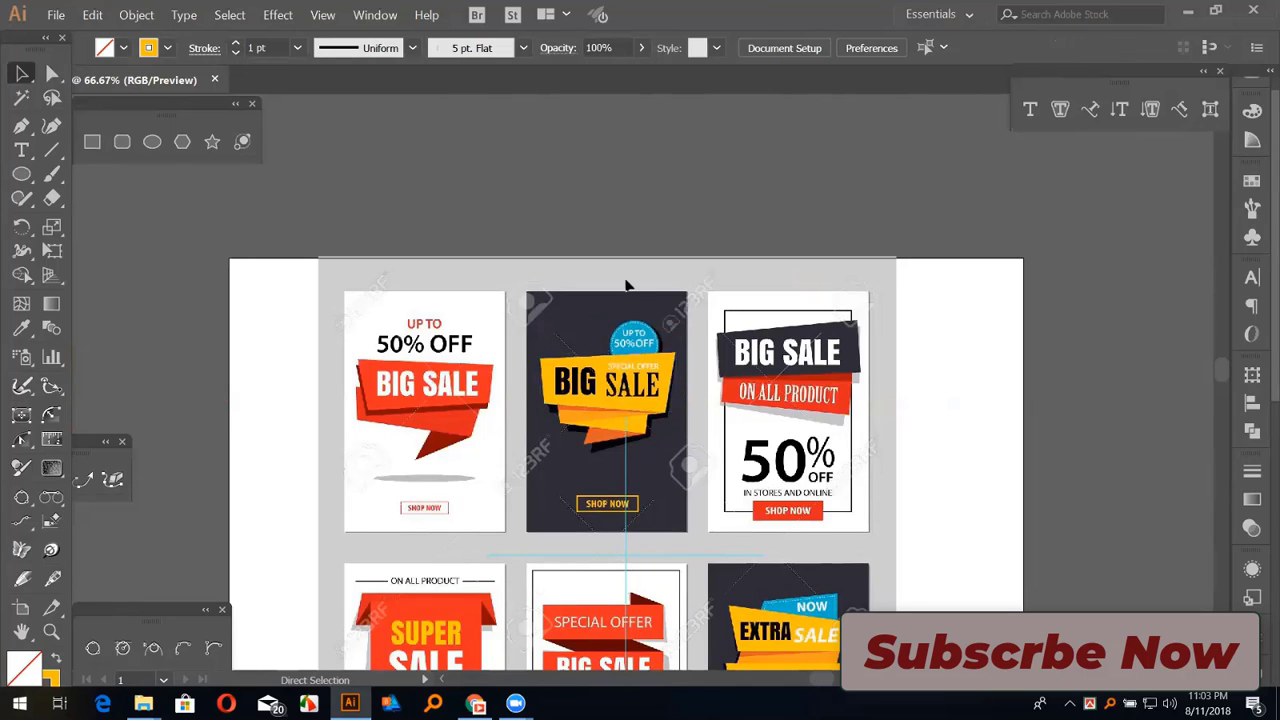
Delete the pasted banner reference image and switch back to its enlarged preview in Chrome
left_click(627, 287)
key("Delete")
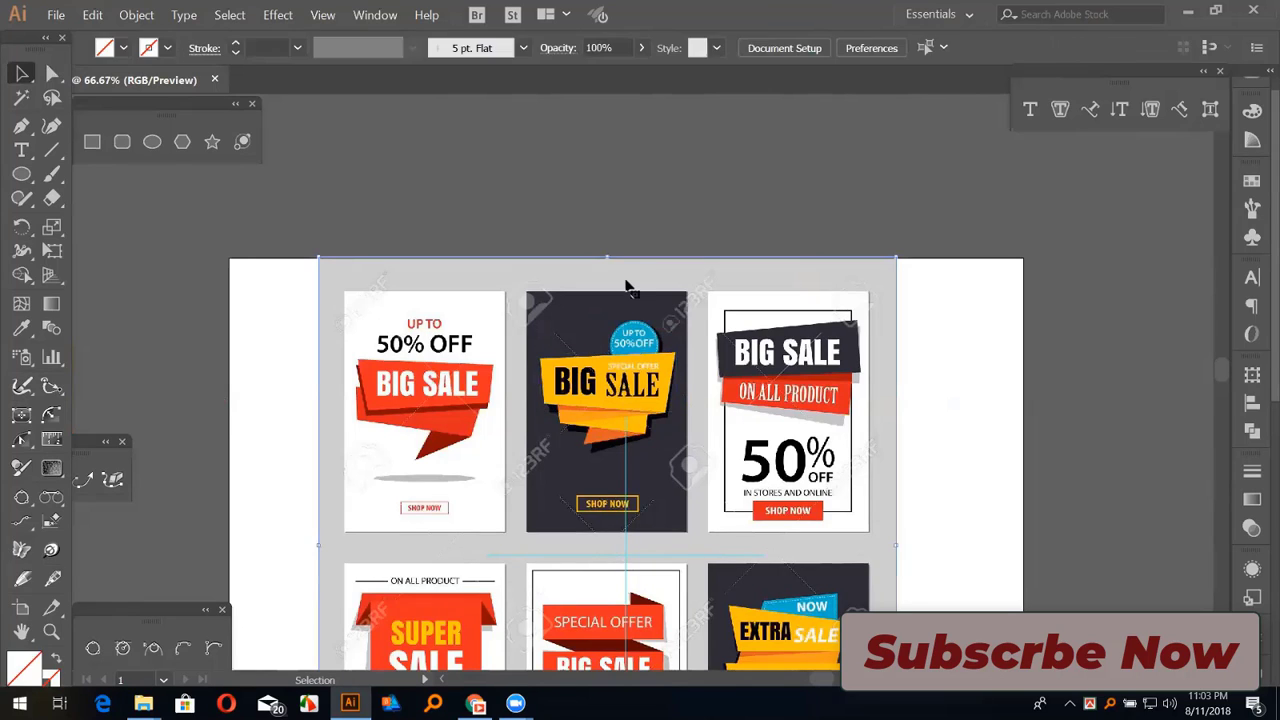
key("alt+Tab")
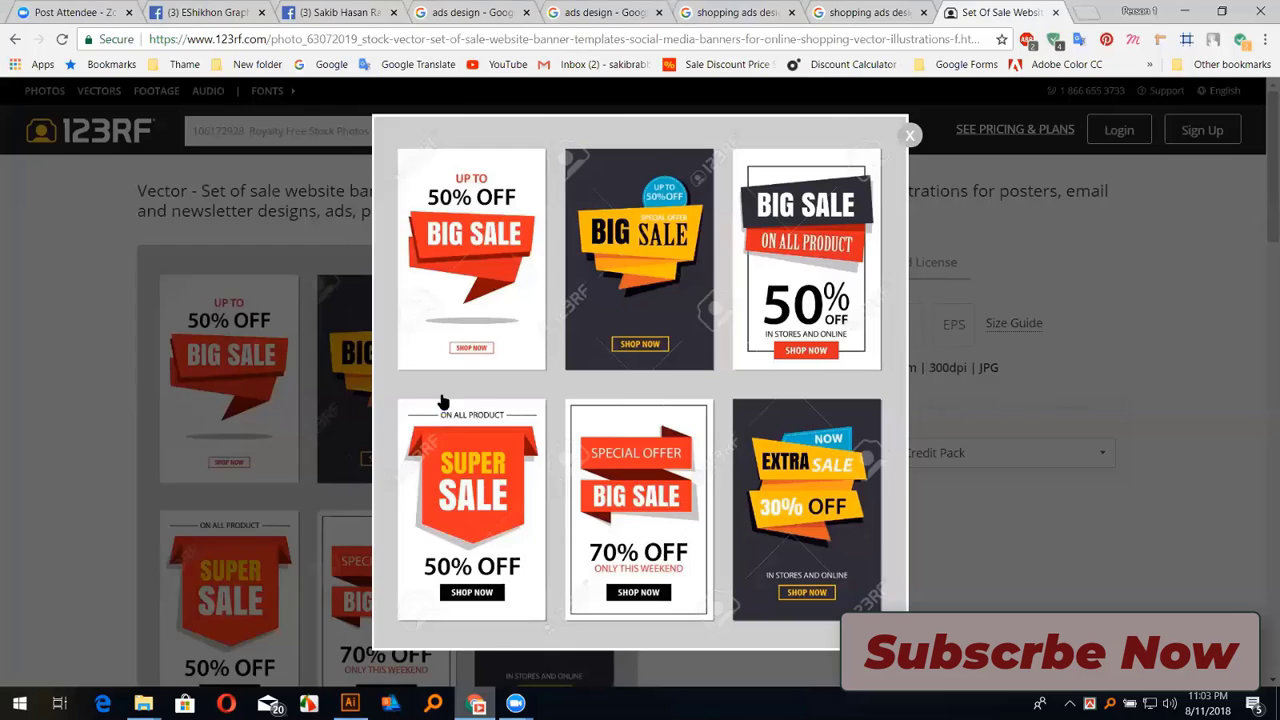
Look up graphicriver on Google from a separate tab and open the GraphicRiver marketplace site
key("ctrl+4")
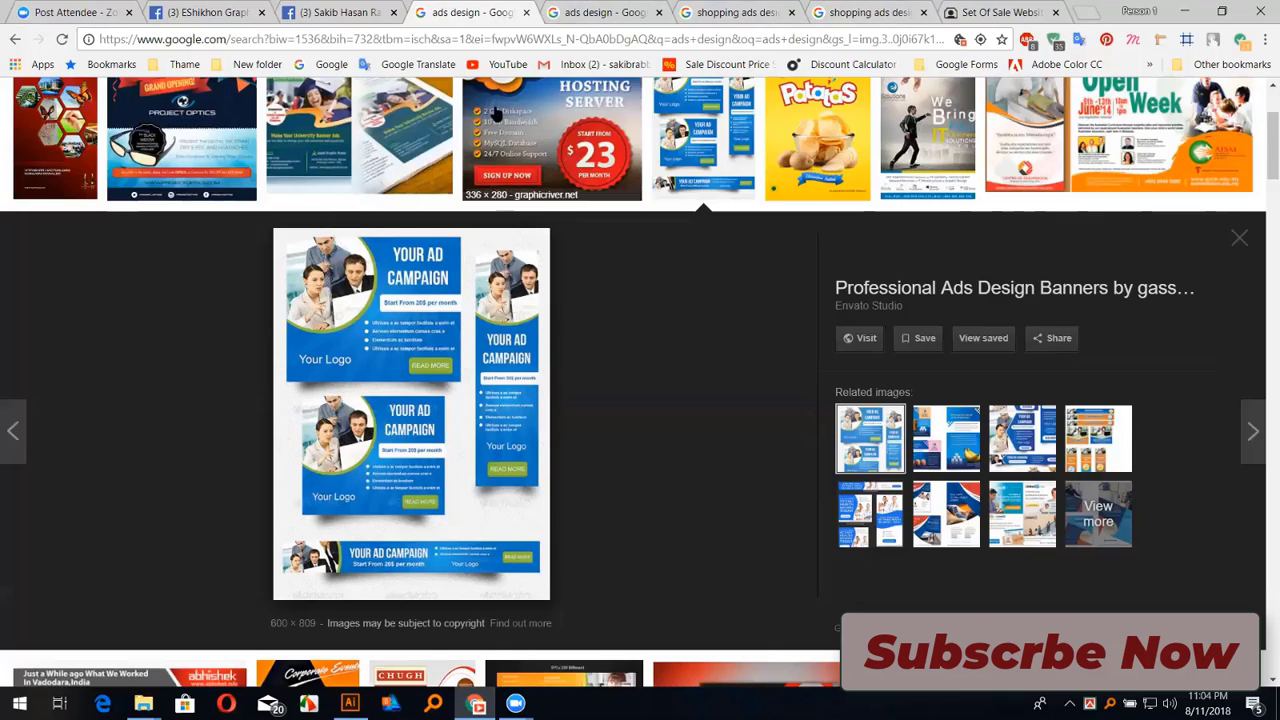
scroll(495, 120, "up", 3)
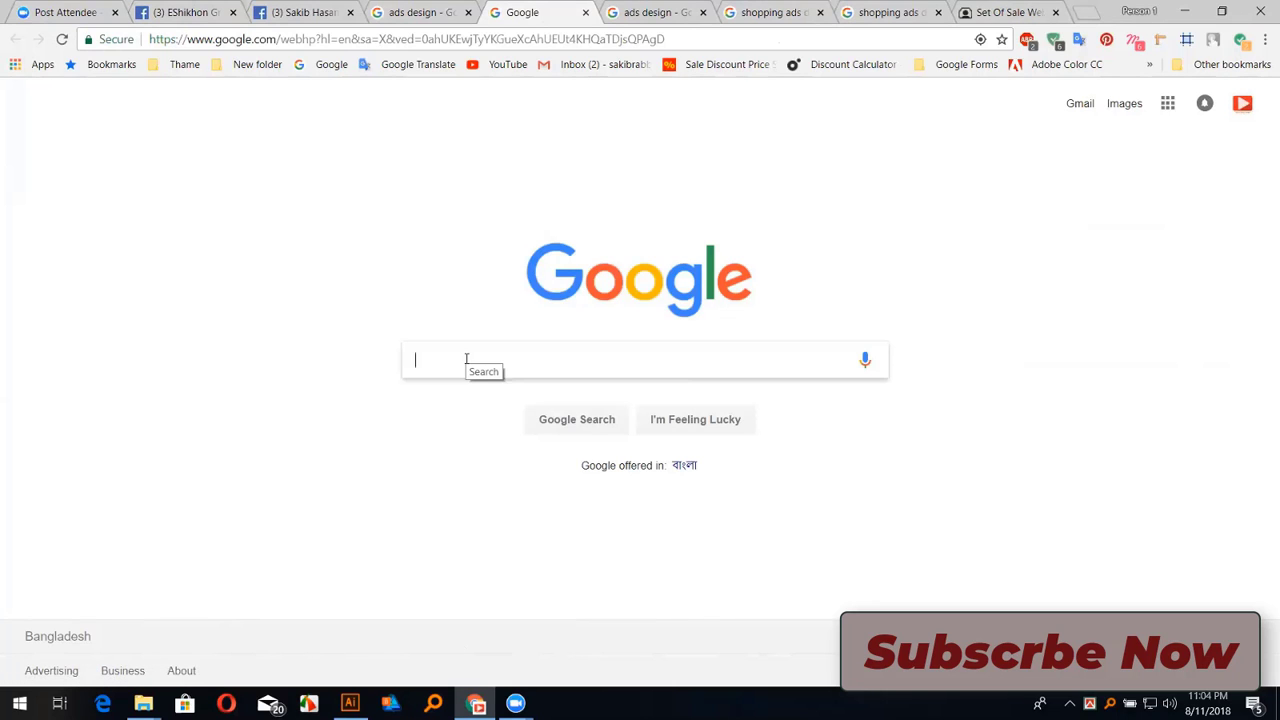
type("gr")
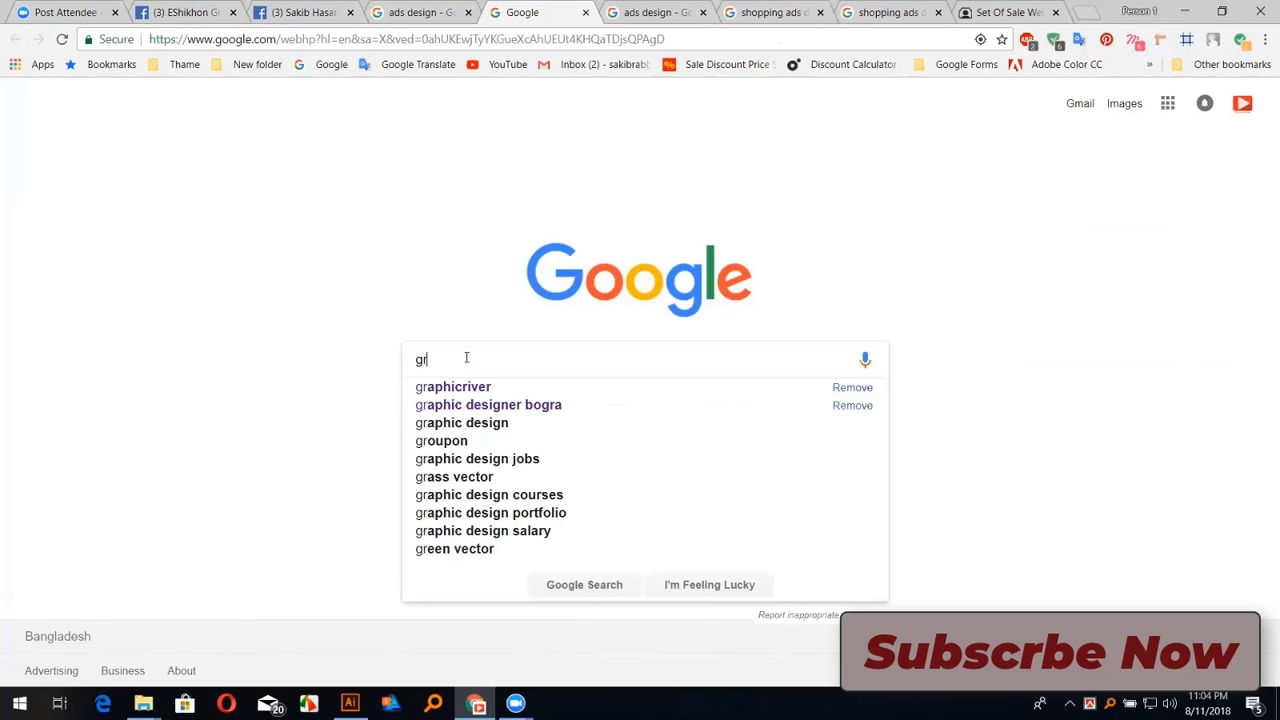
left_click(462, 385)
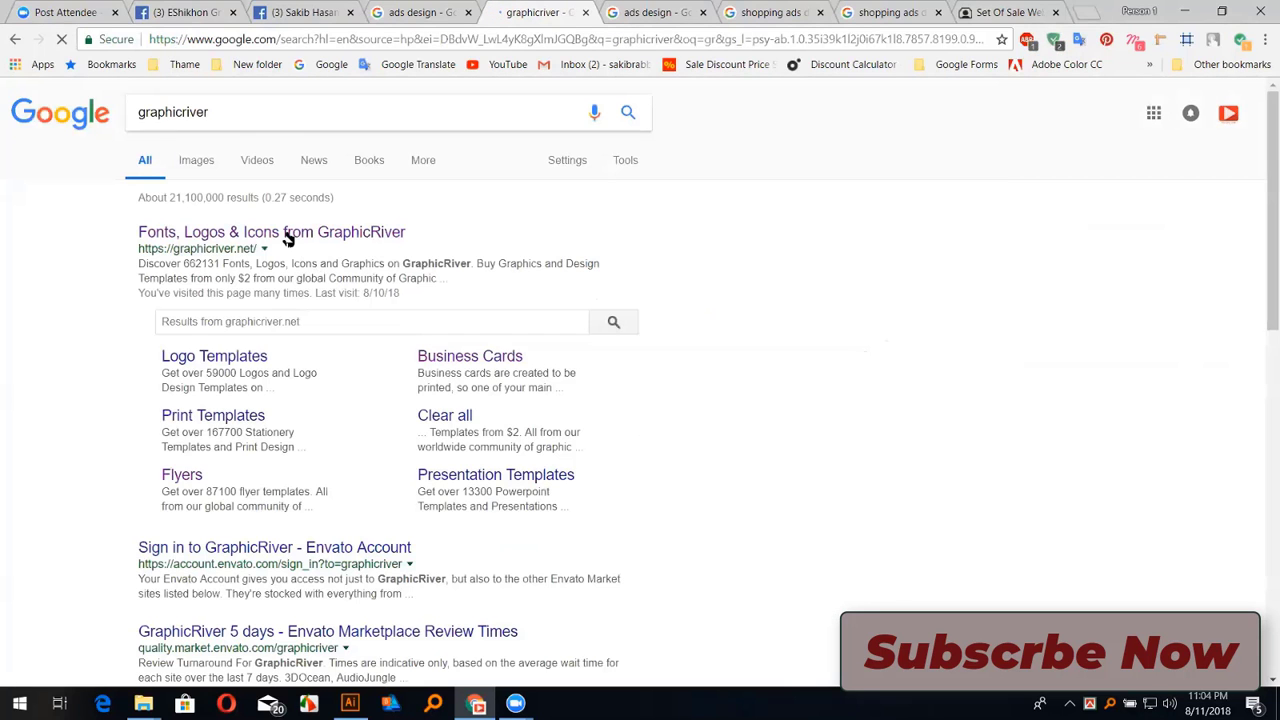
left_click(287, 234)
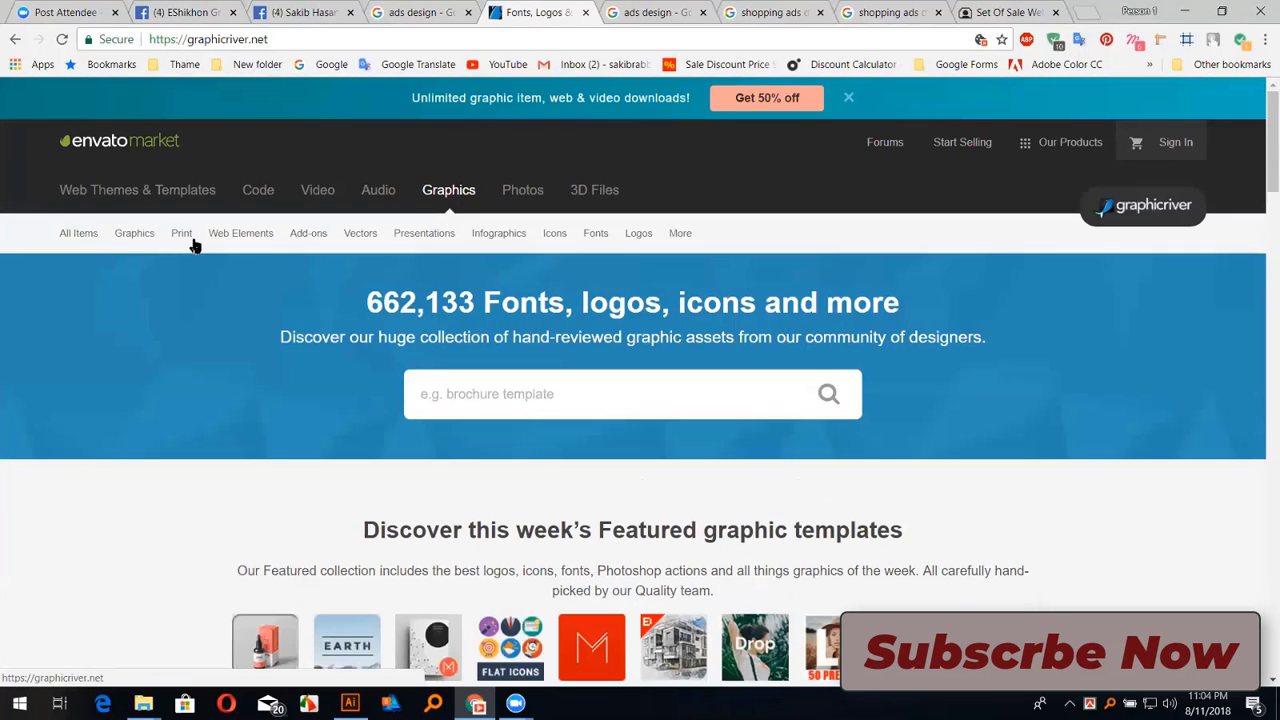
Browse the Brochures category of GraphicRiver's print templates and open the A5 Company Brochure item
left_click(198, 296)
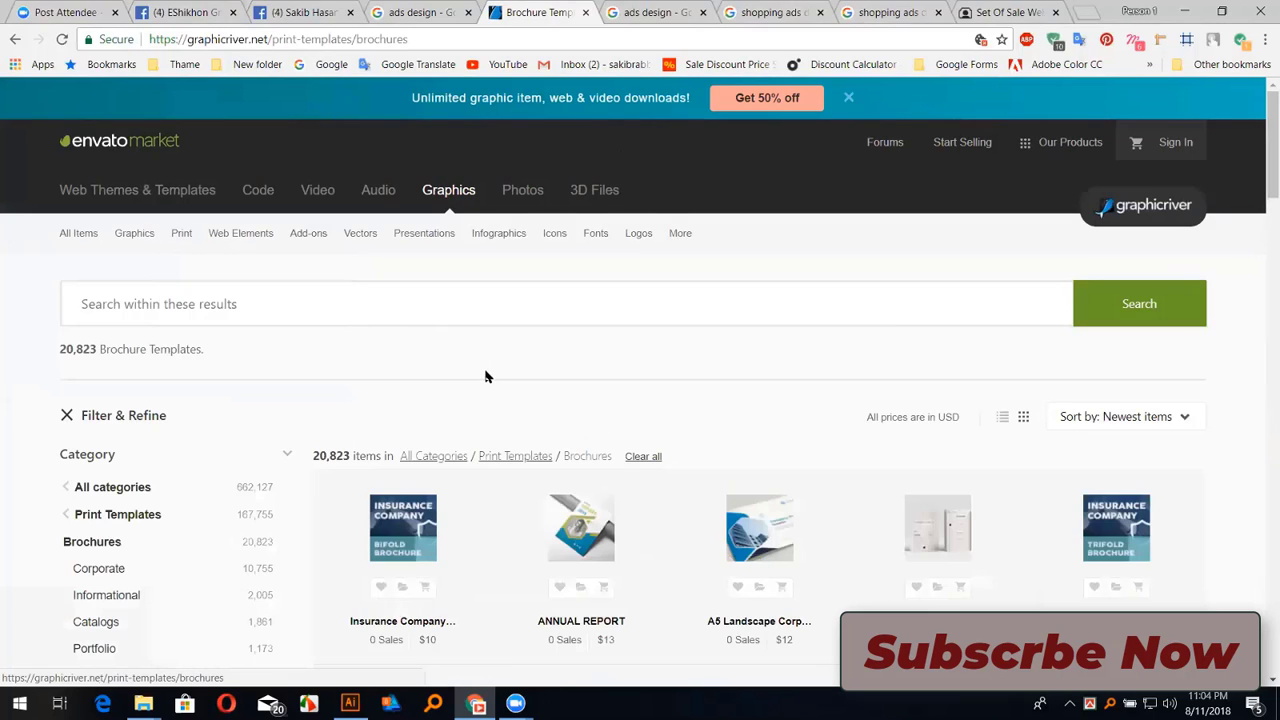
scroll(645, 365, "down", 2)
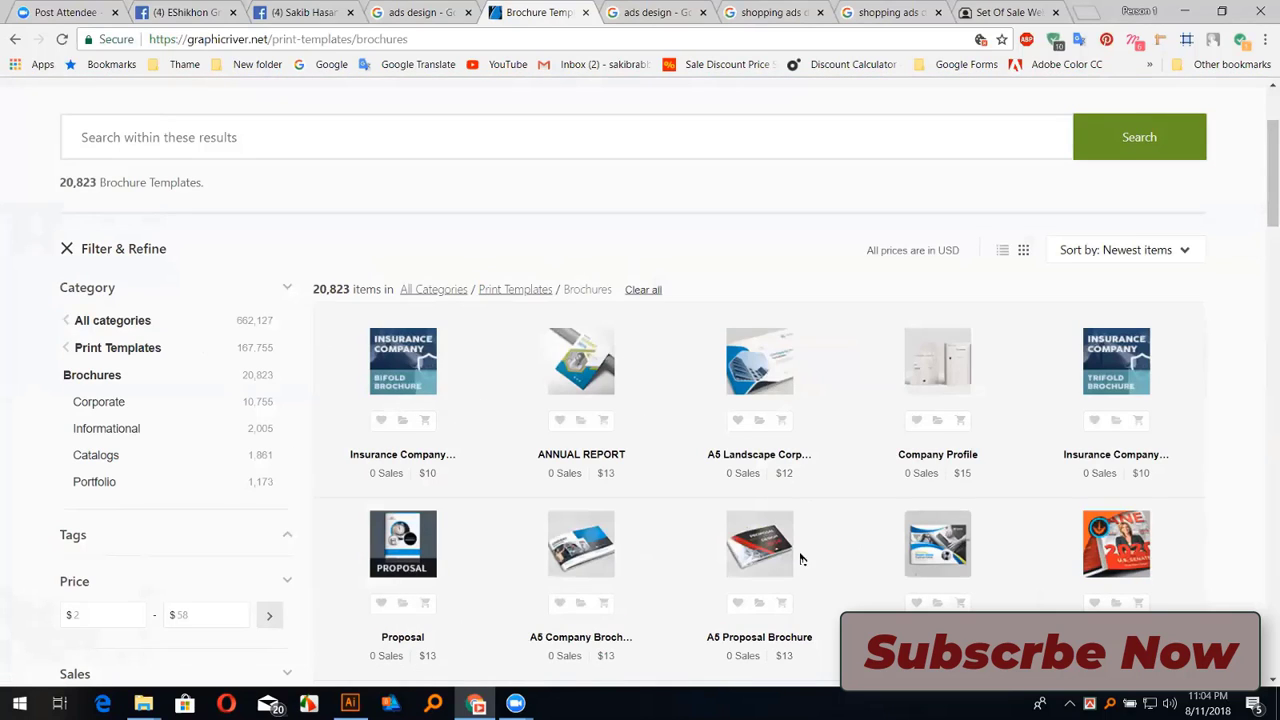
mouse_move(755, 545)
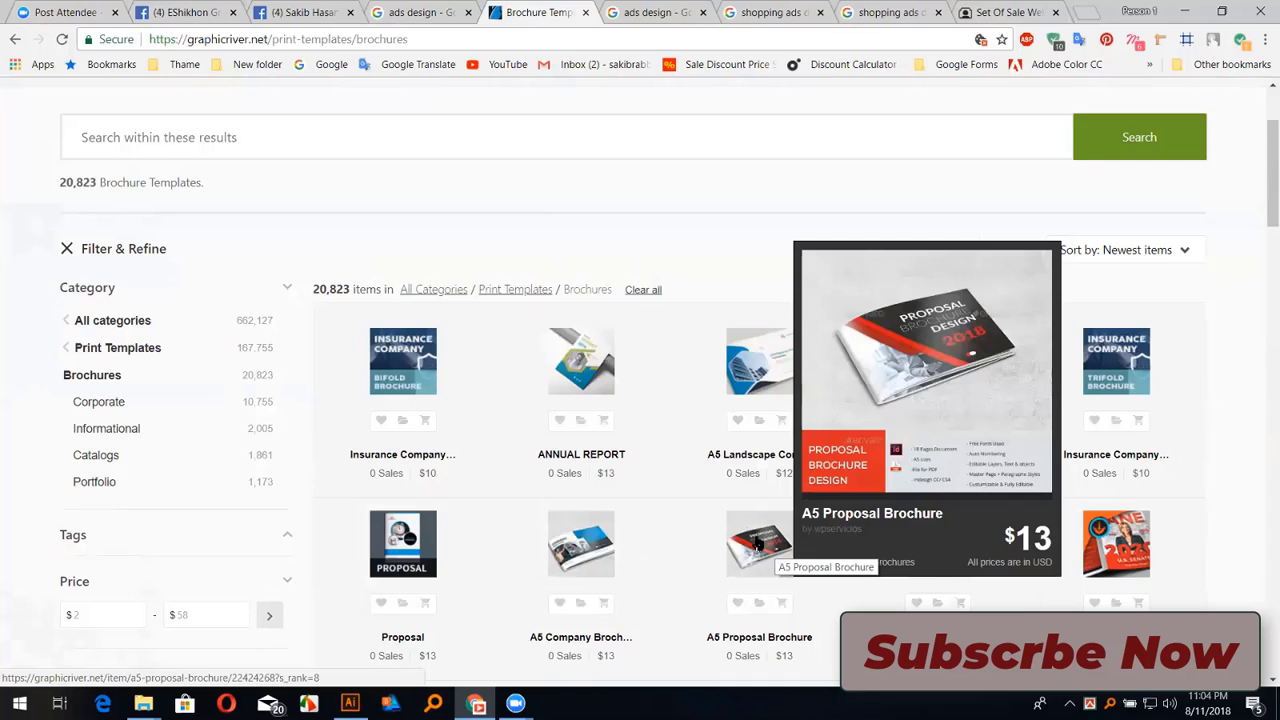
left_click(590, 540)
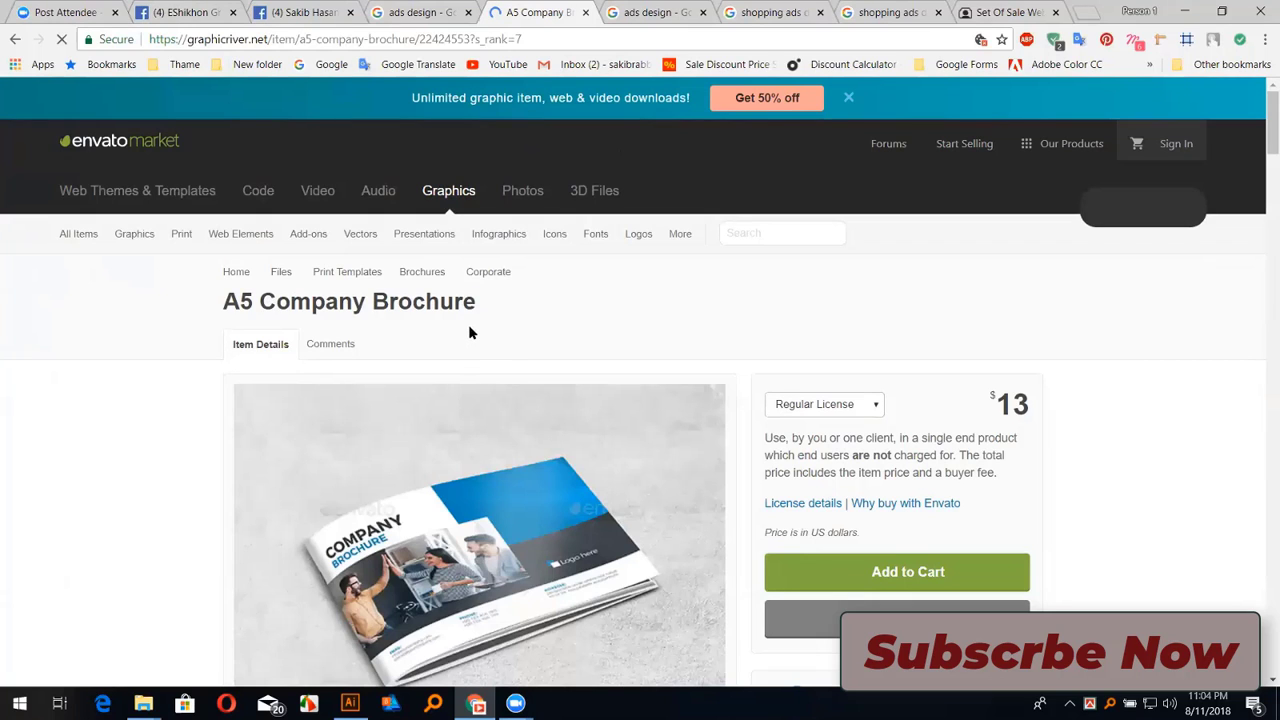
Examine the A5 Company Brochure page, including its preview images, price, sales, file details and the site's category bar
scroll(434, 340, "down", 2)
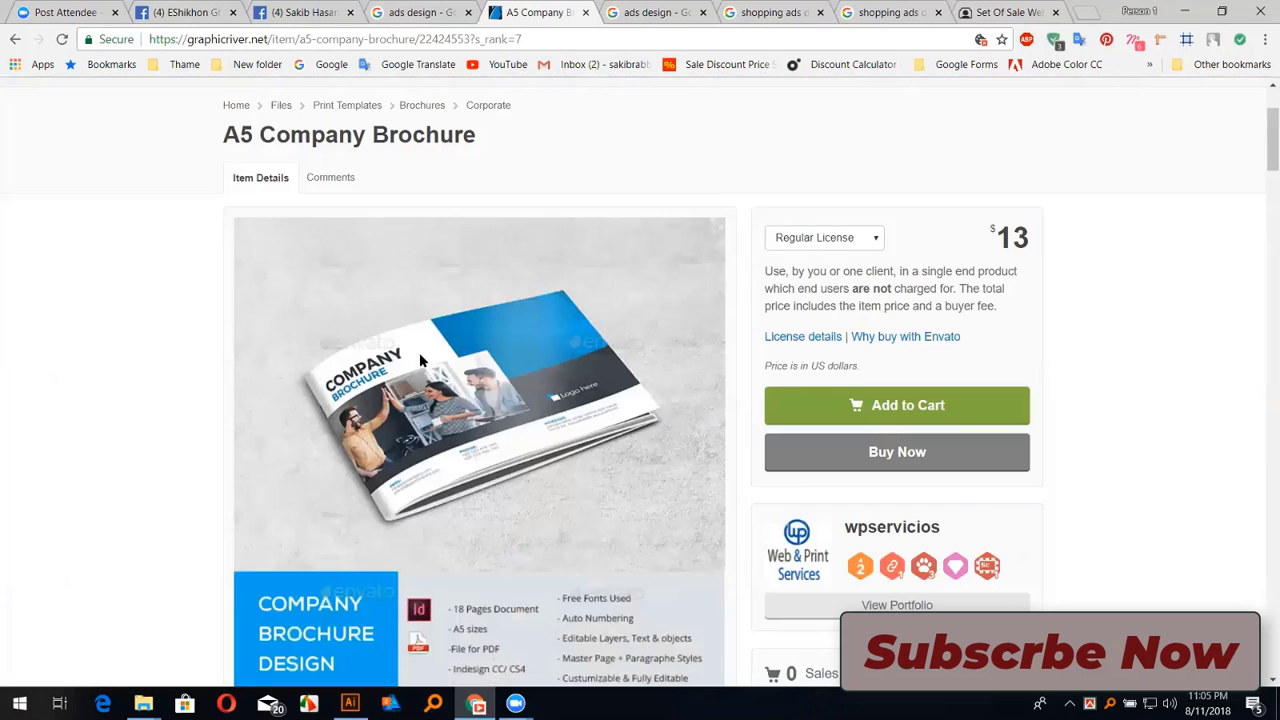
scroll(604, 410, "down", 4)
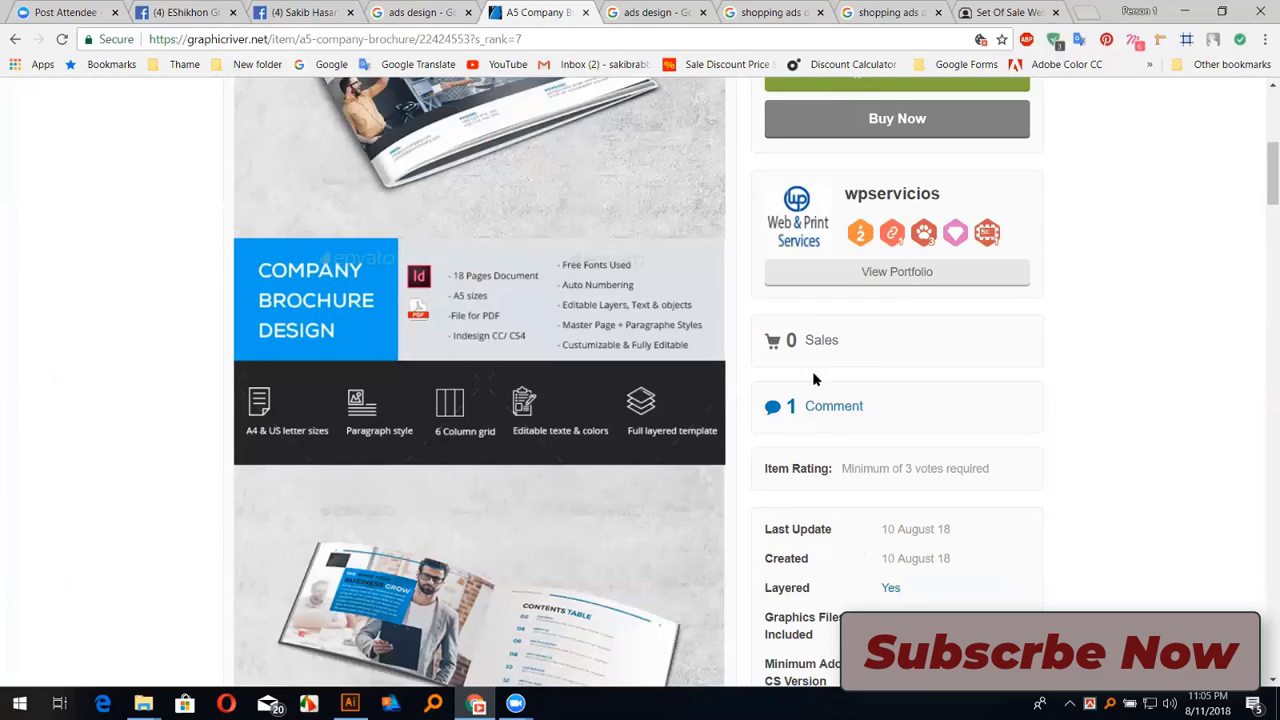
scroll(894, 336, "down", 3)
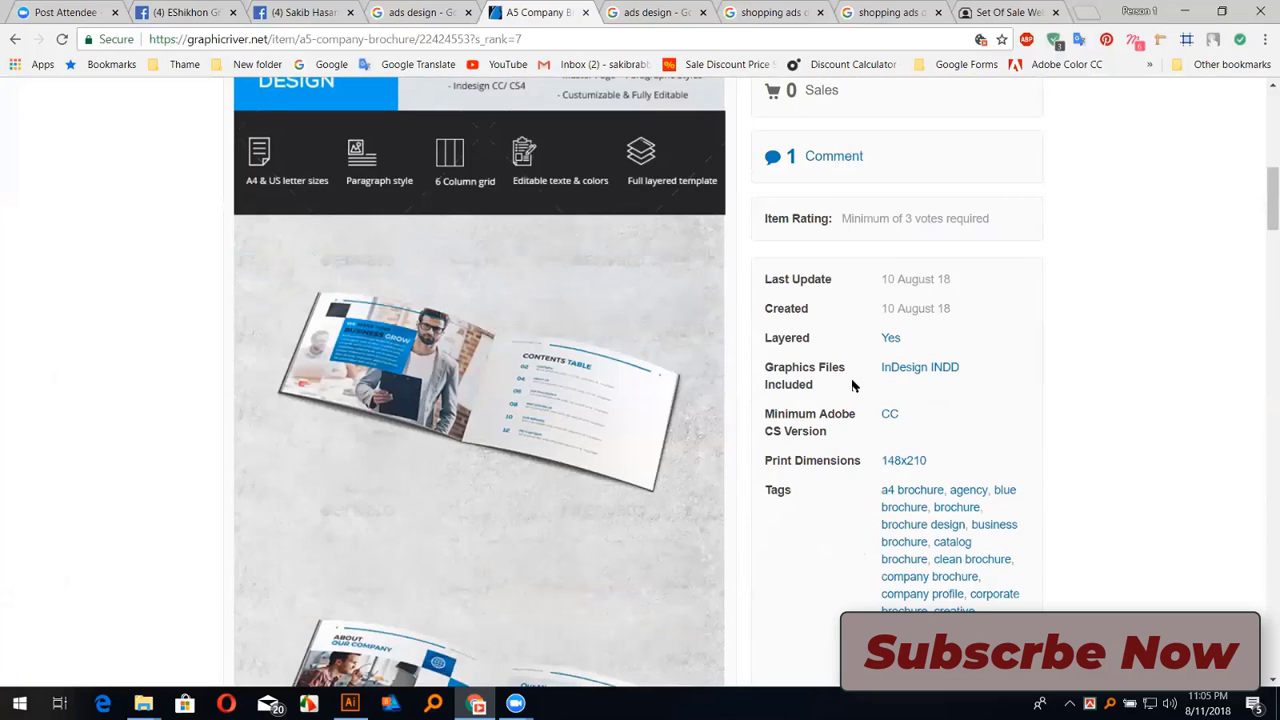
scroll(912, 300, "down", 2)
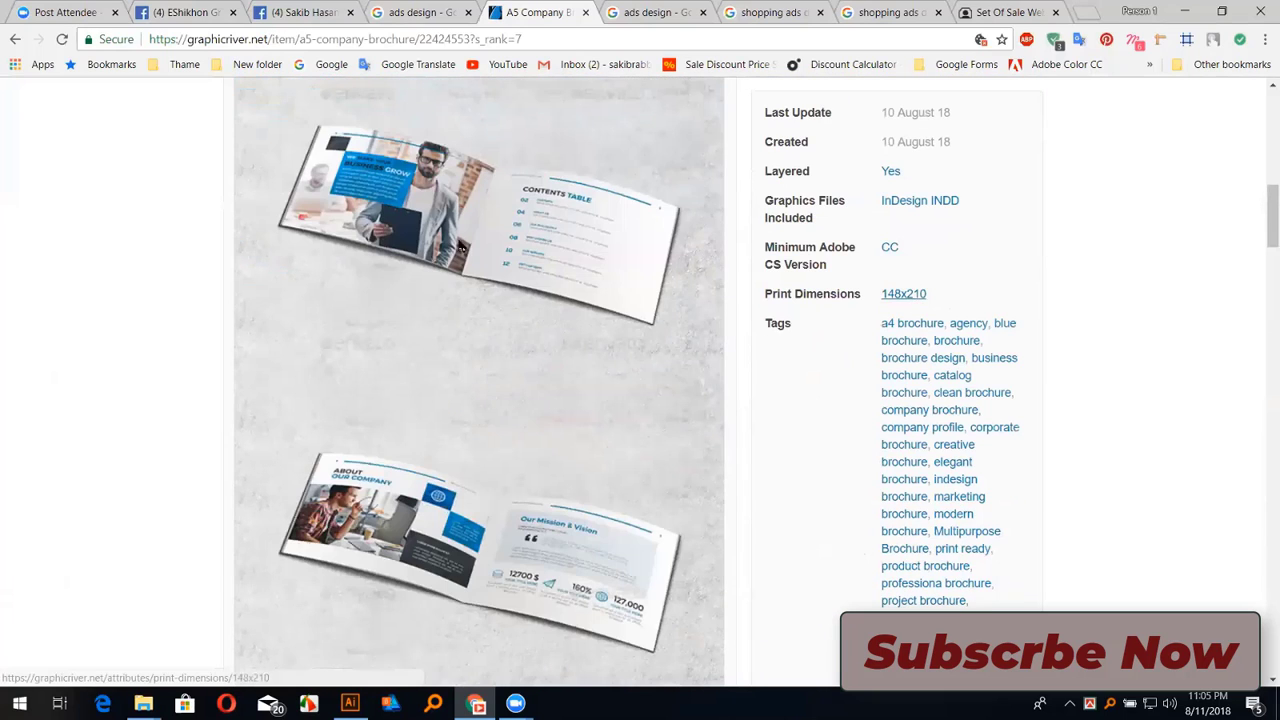
scroll(399, 368, "up", 6)
scroll(399, 368, "up", 3)
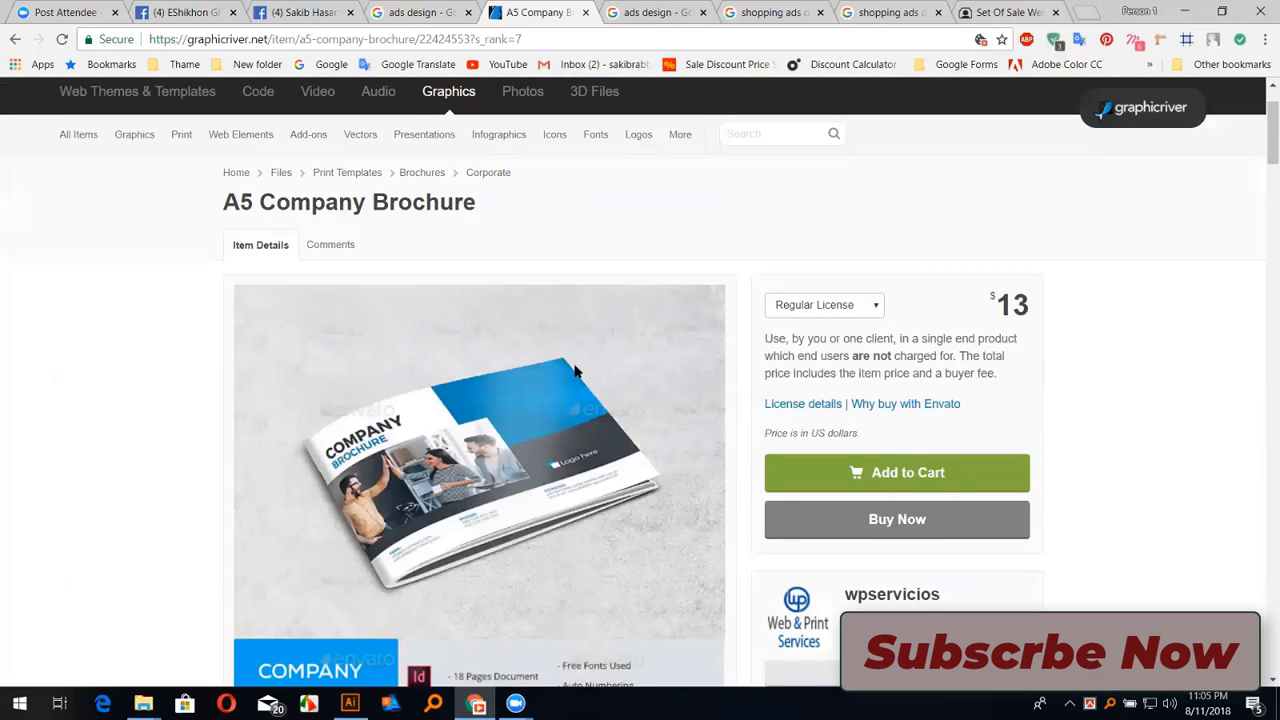
scroll(573, 364, "up", 1)
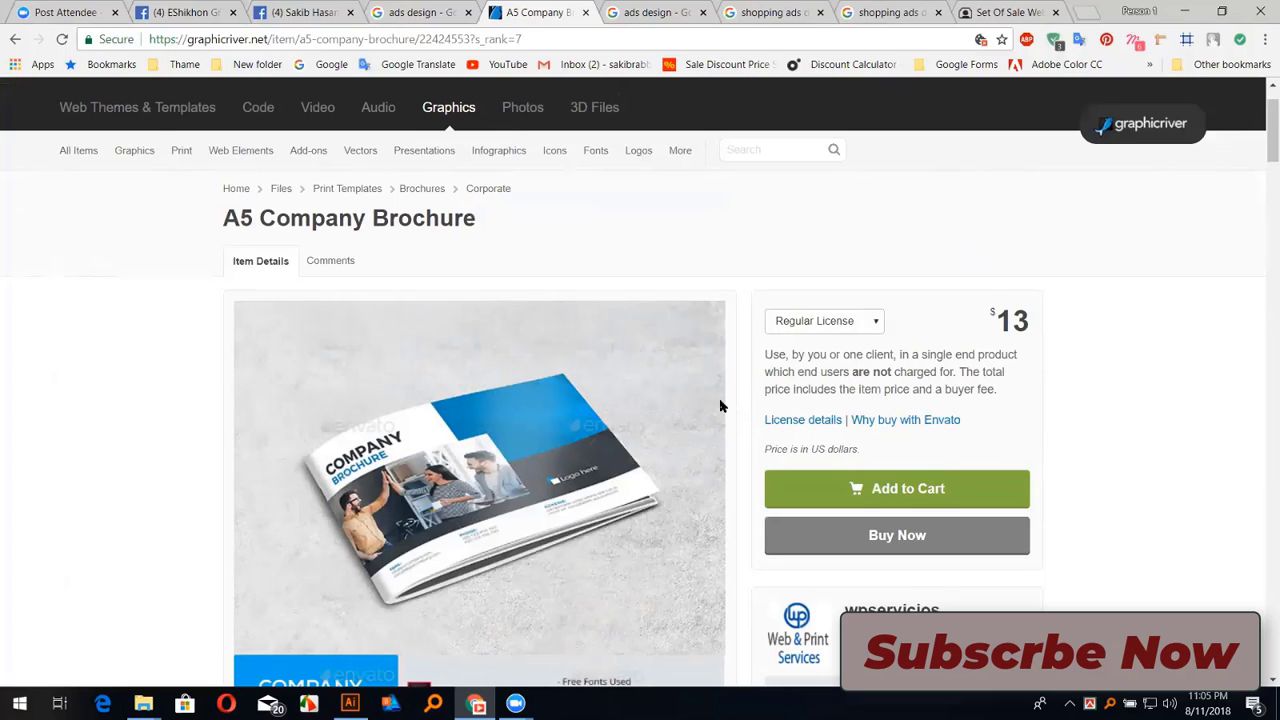
scroll(771, 409, "down", 3)
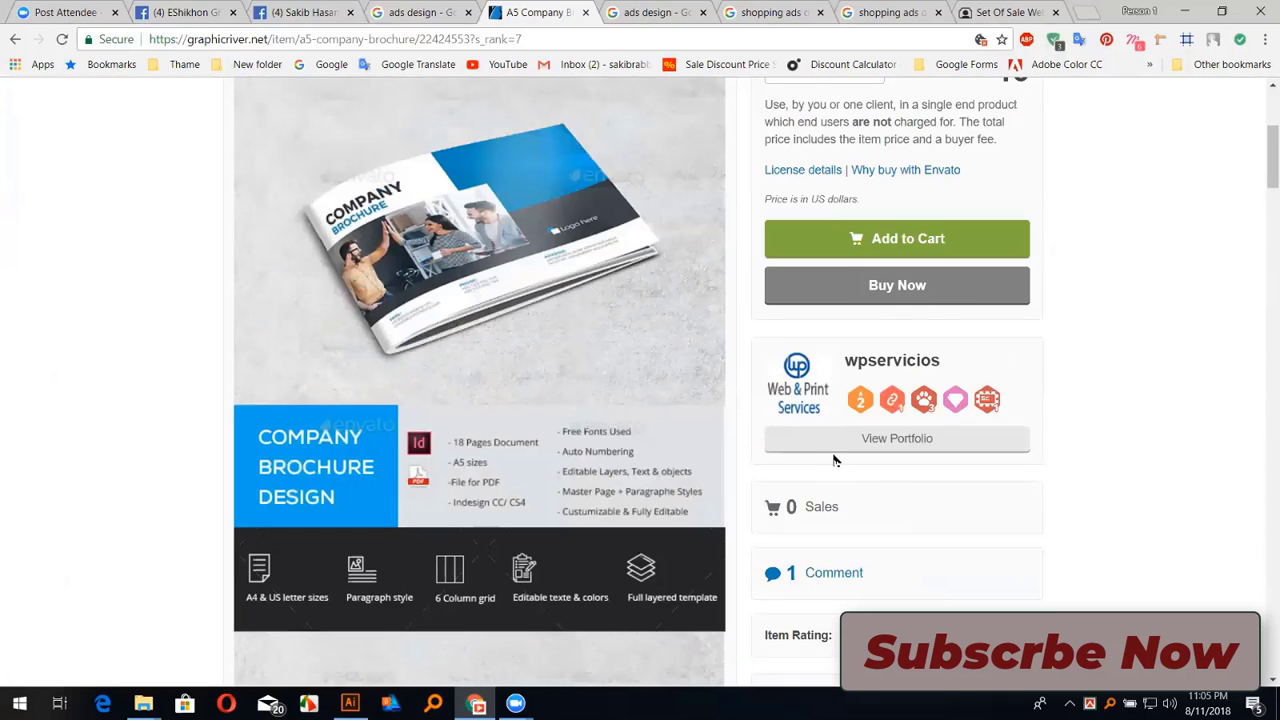
scroll(769, 437, "up", 2)
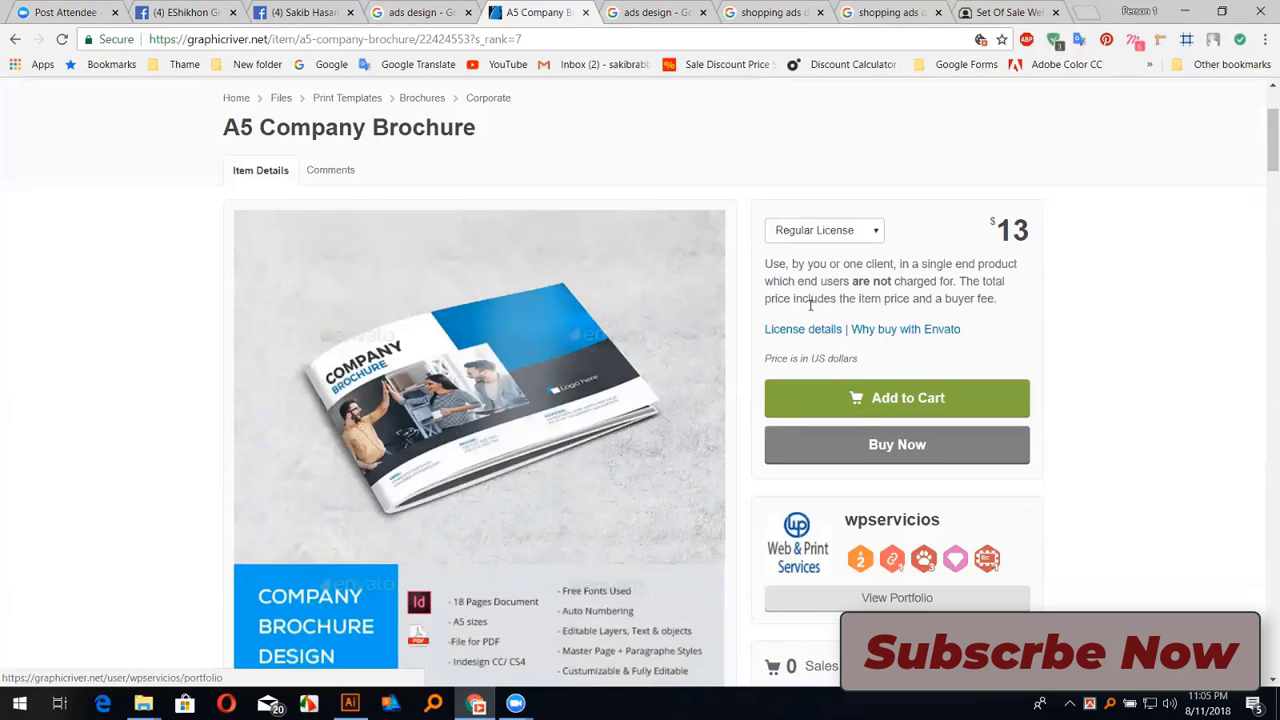
scroll(810, 305, "up", 1)
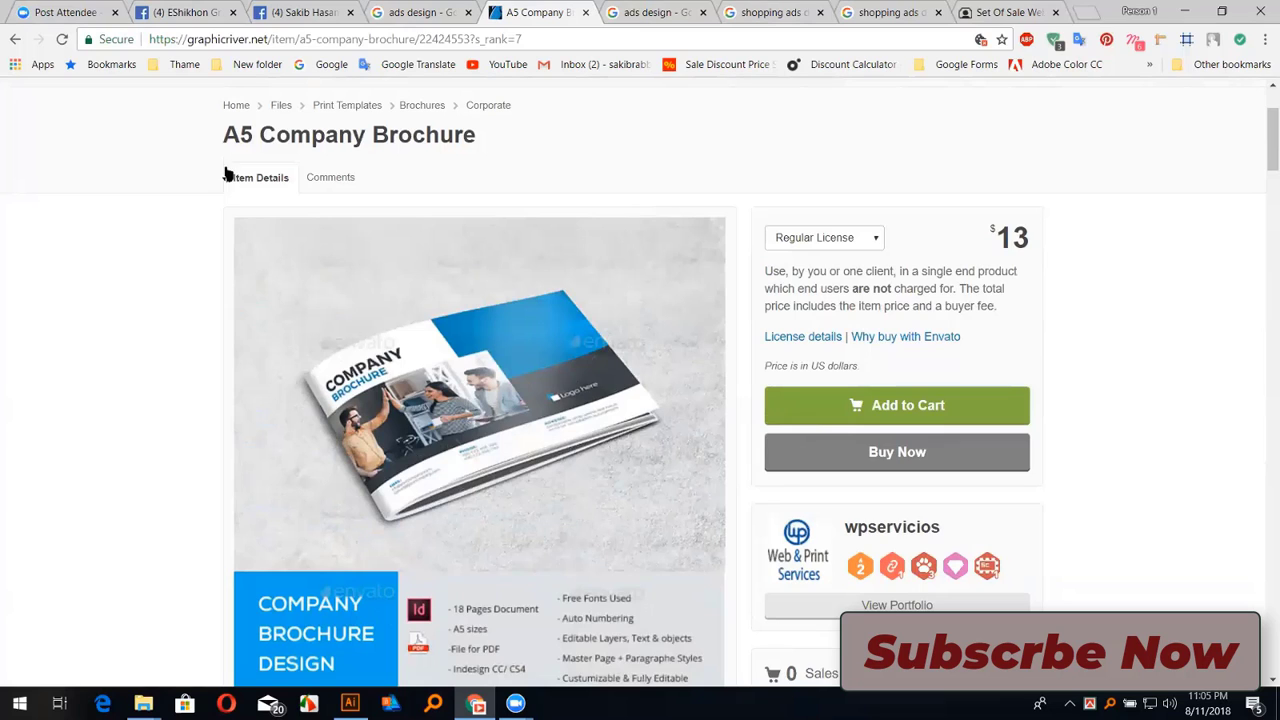
scroll(321, 207, "up", 2)
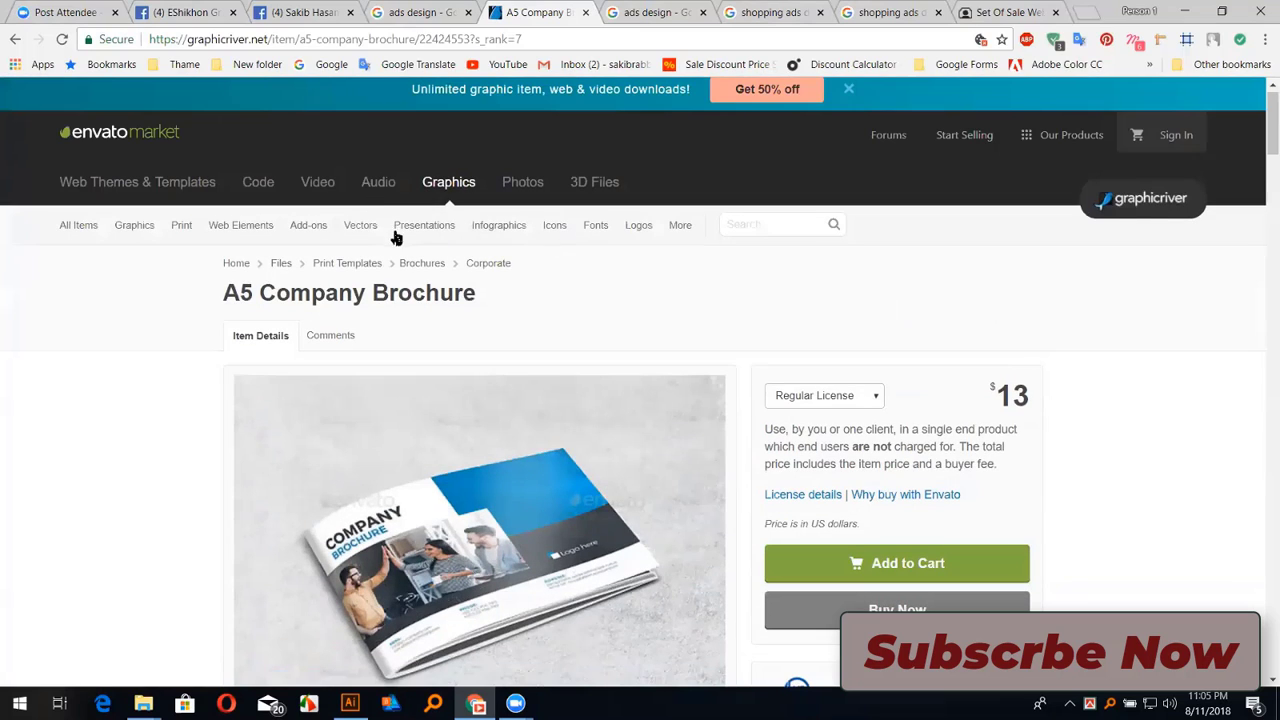
mouse_move(177, 241)
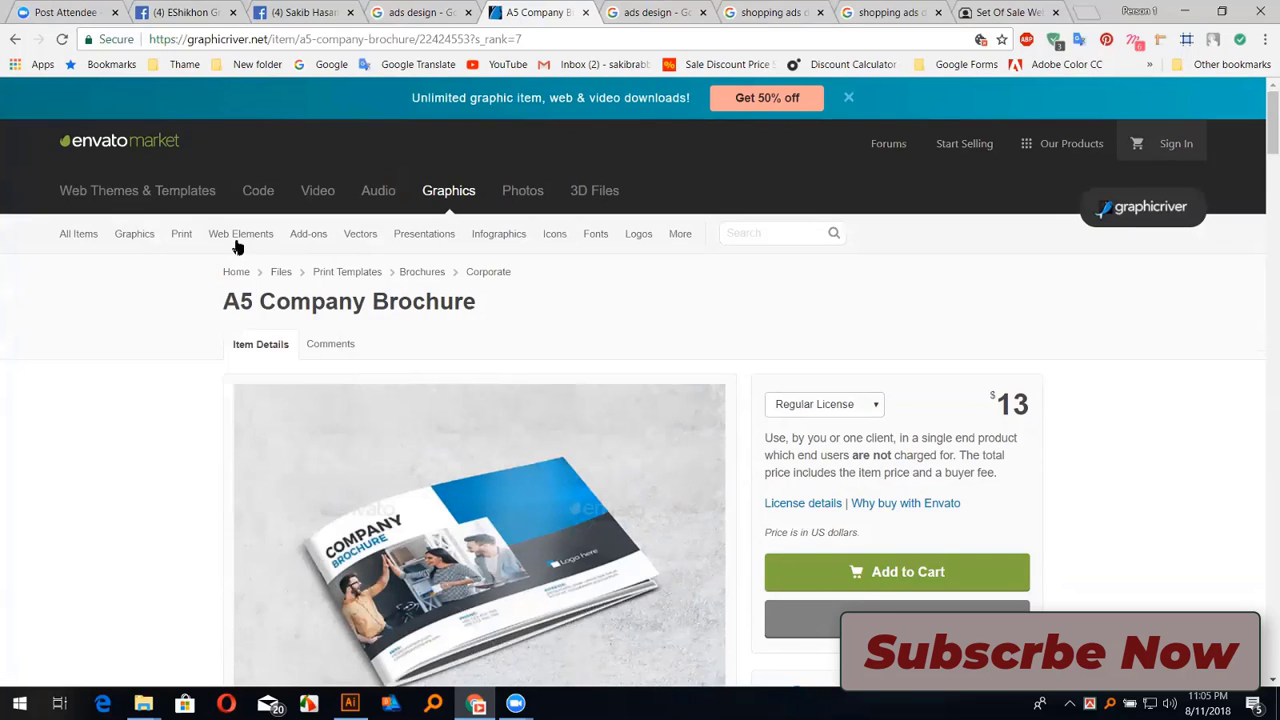
Highlight the Print Dimensions value in the brochure's item attributes
scroll(659, 412, "down", 1)
scroll(826, 455, "down", 5)
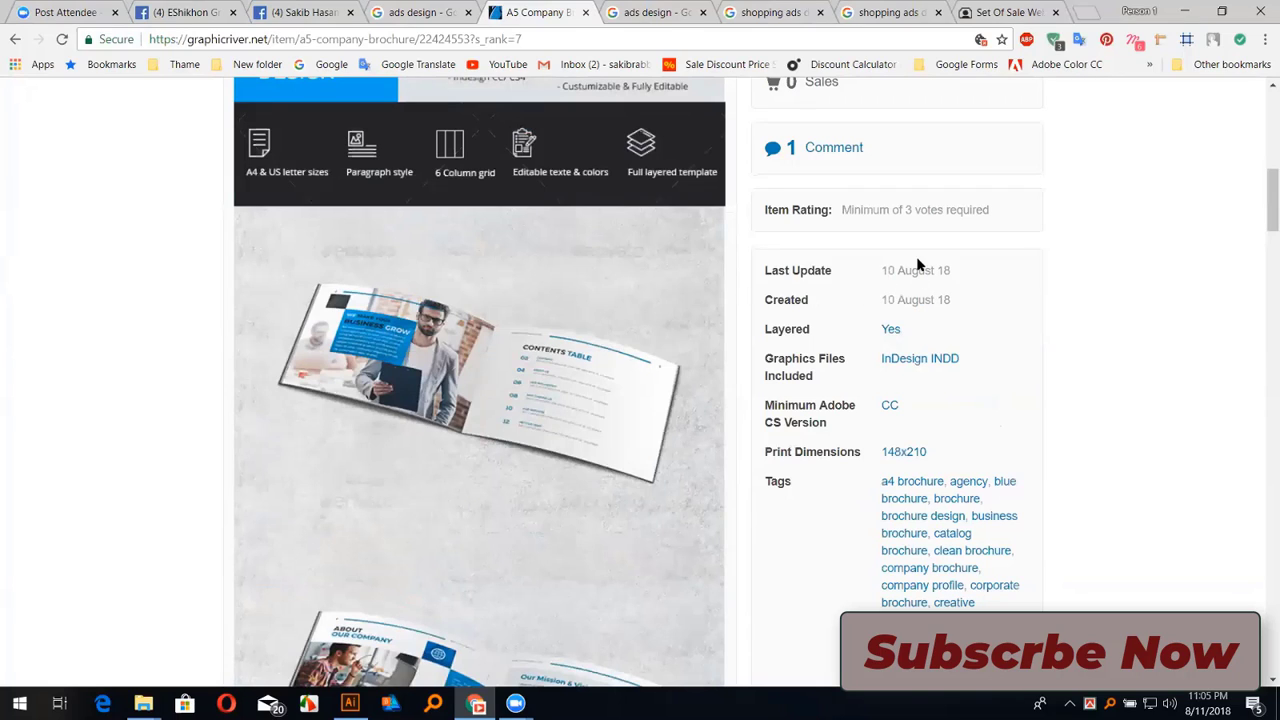
scroll(920, 304, "down", 2)
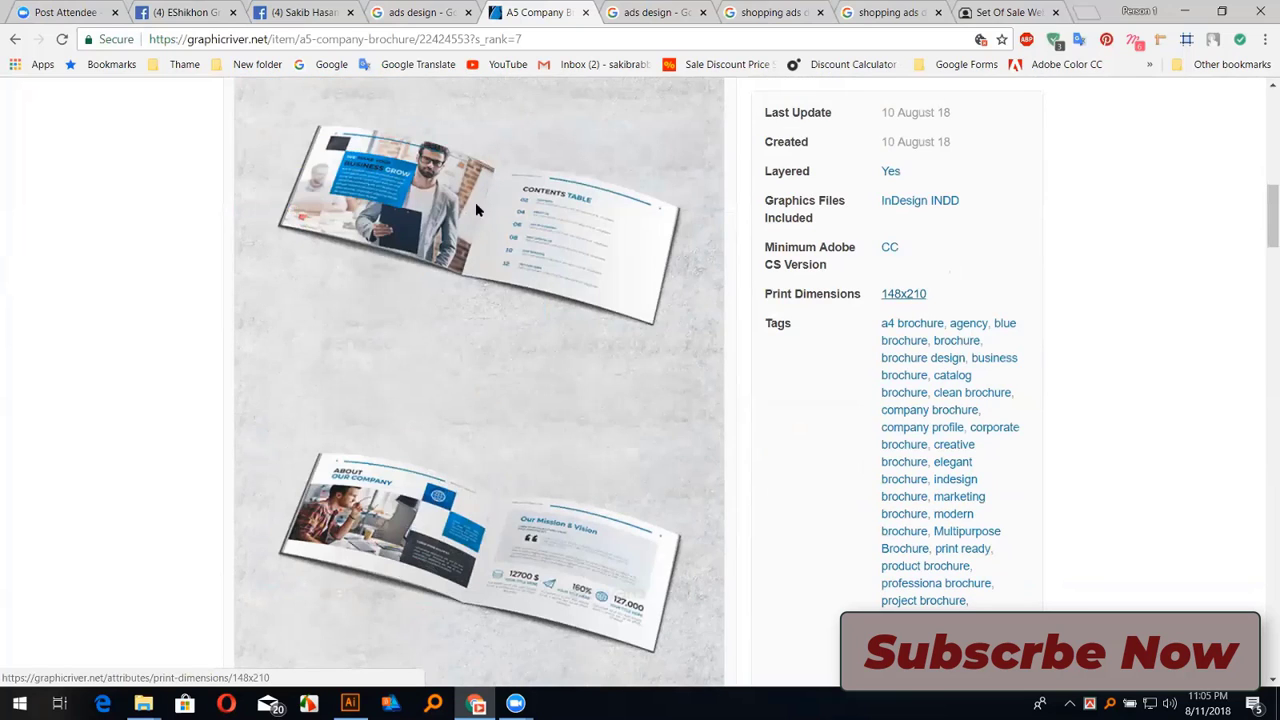
double_click(932, 288)
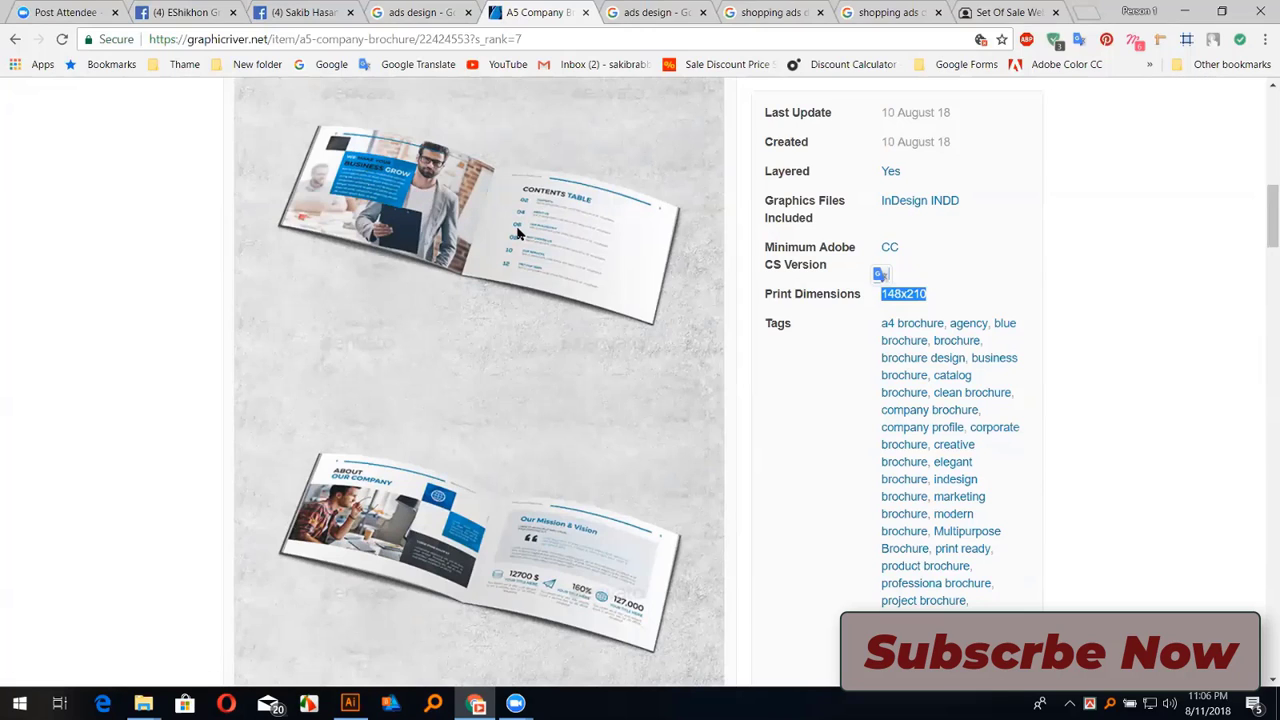
Review the brochure's cover preview and feature list, then highlight the Regular License usage terms and clear the highlight
scroll(551, 250, "up", 3)
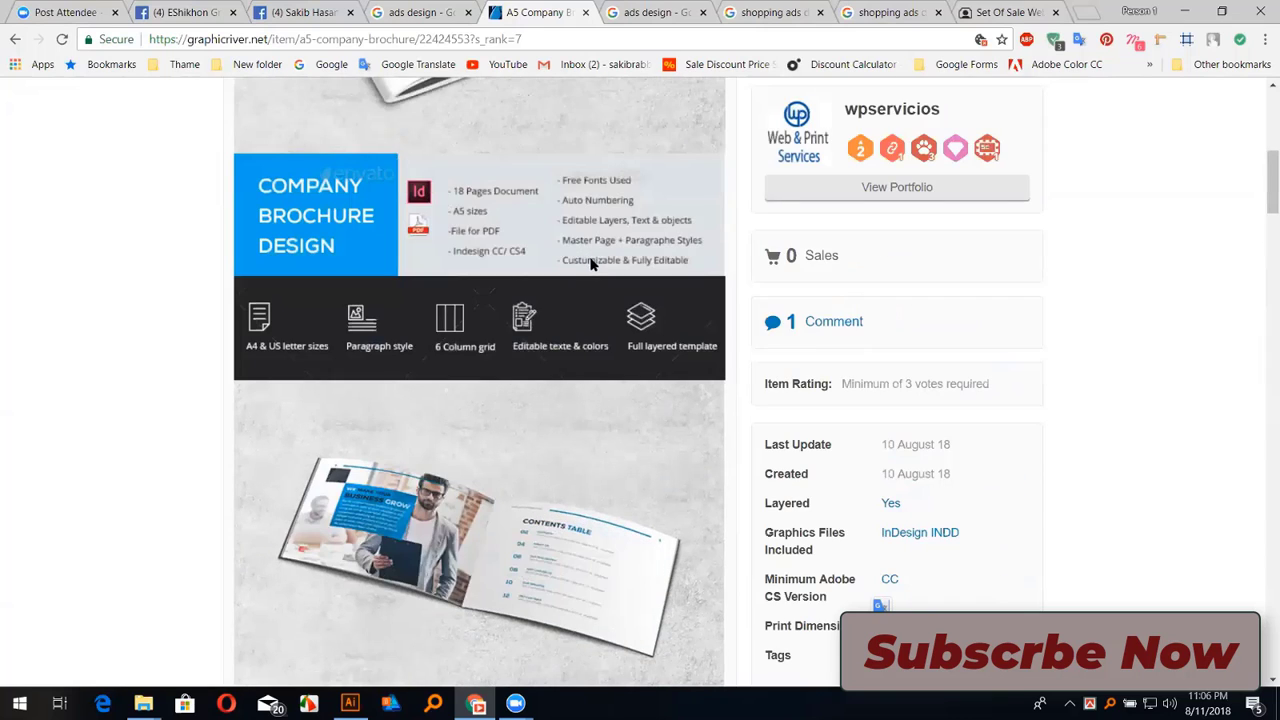
scroll(420, 217, "up", 6)
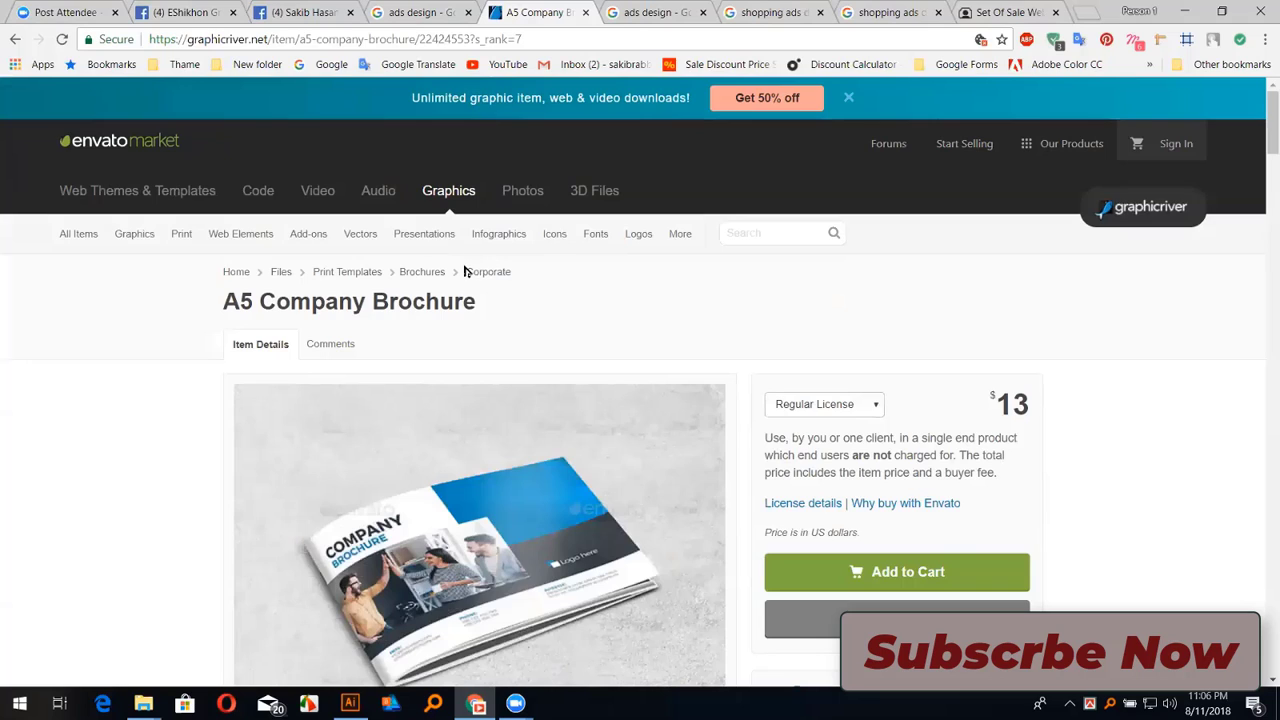
scroll(468, 270, "down", 3)
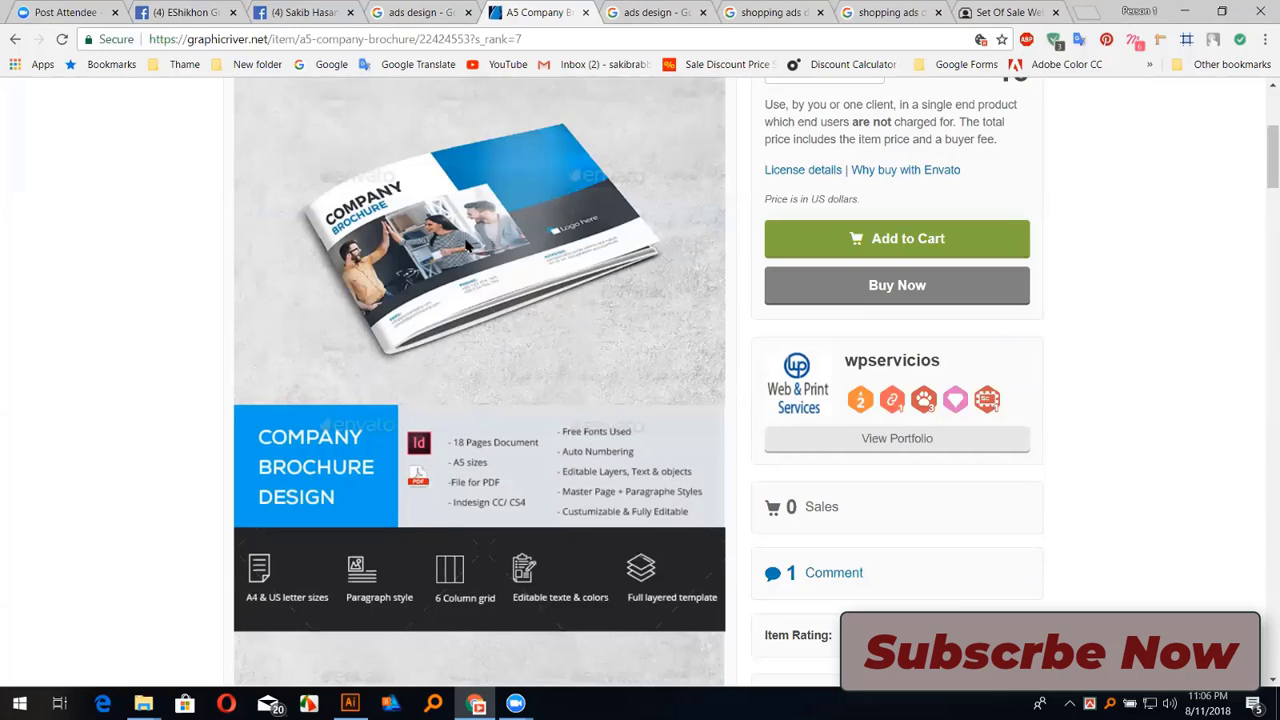
scroll(466, 245, "up", 2)
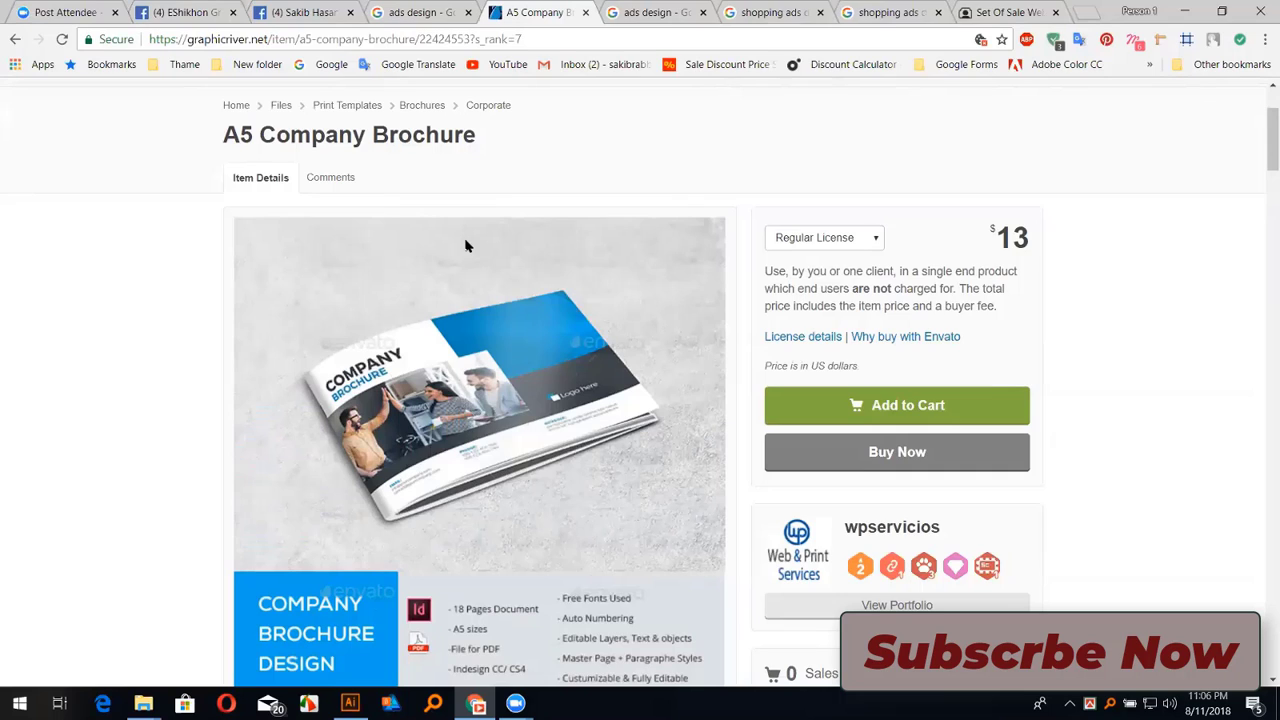
scroll(670, 299, "up", 1)
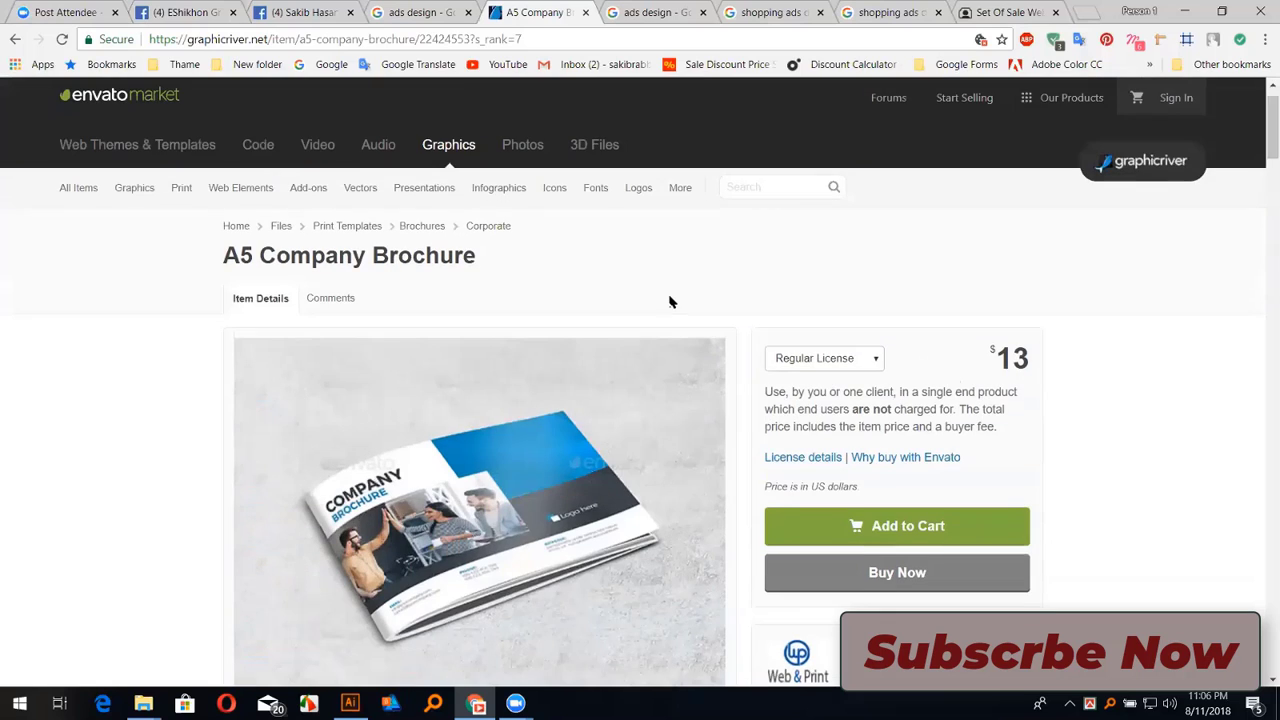
scroll(740, 288, "down", 1)
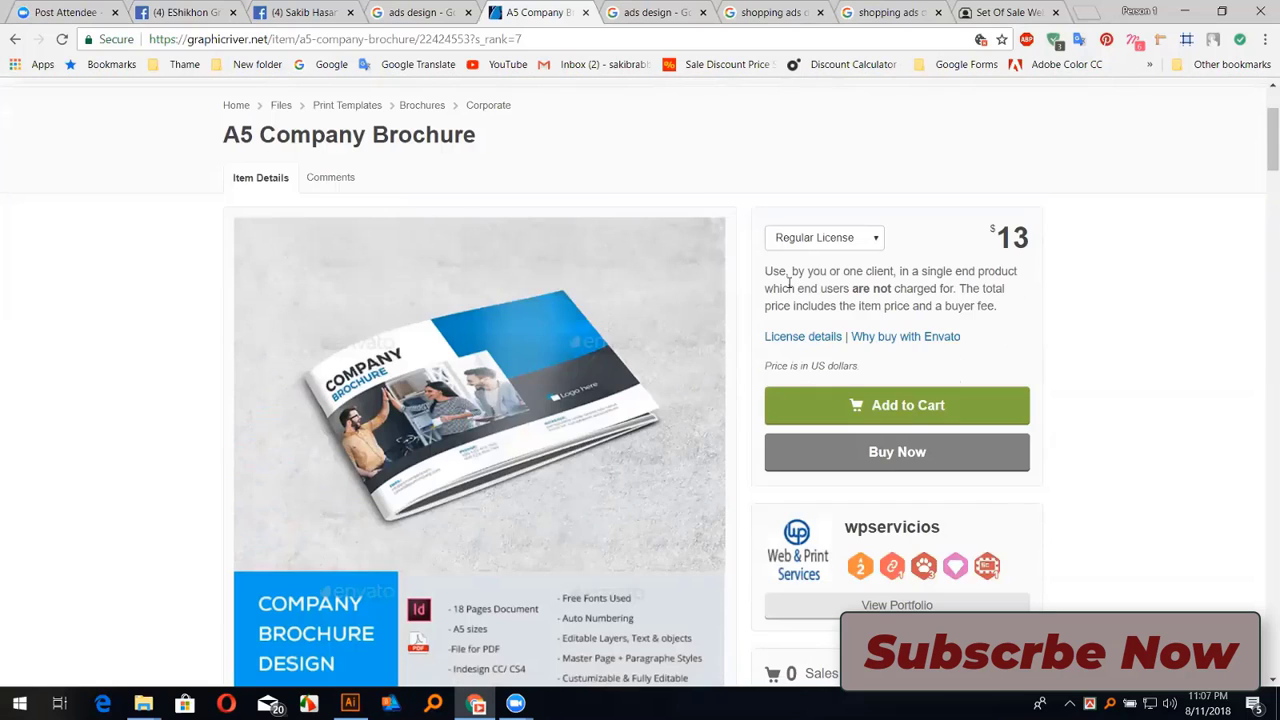
left_click_drag(764, 271, 992, 306)
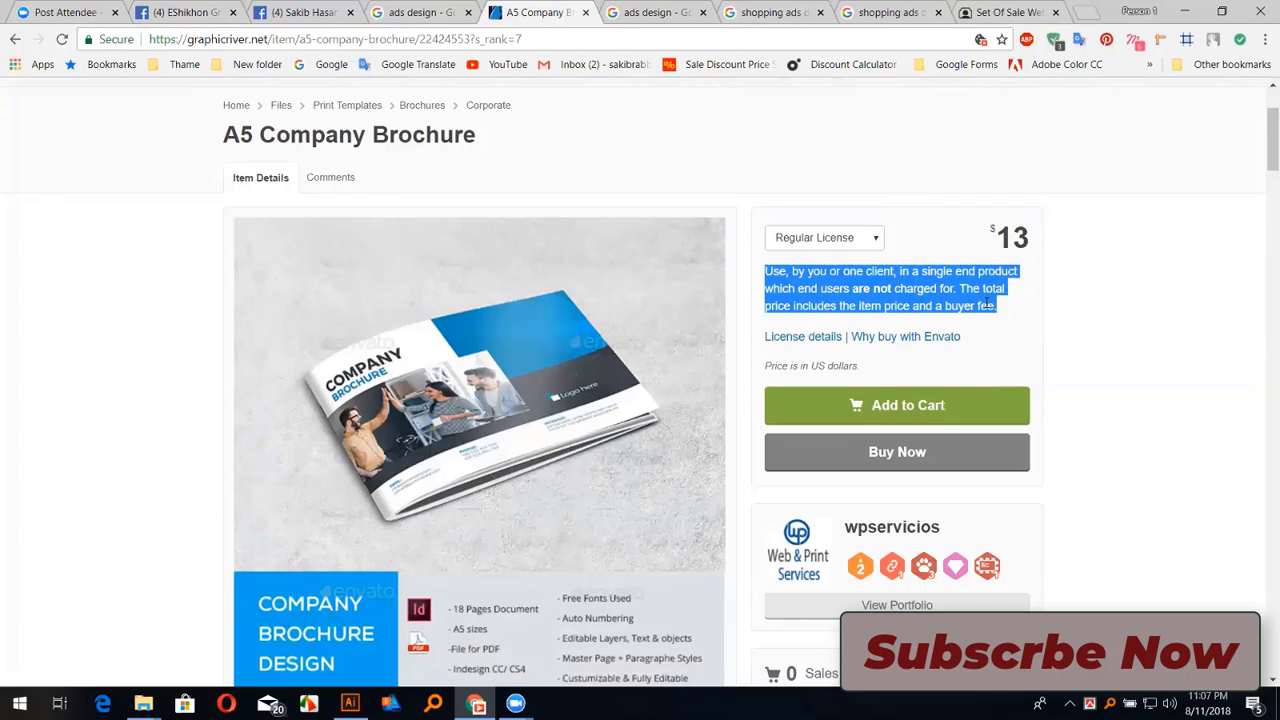
left_click(891, 284)
scroll(889, 284, "up", 3)
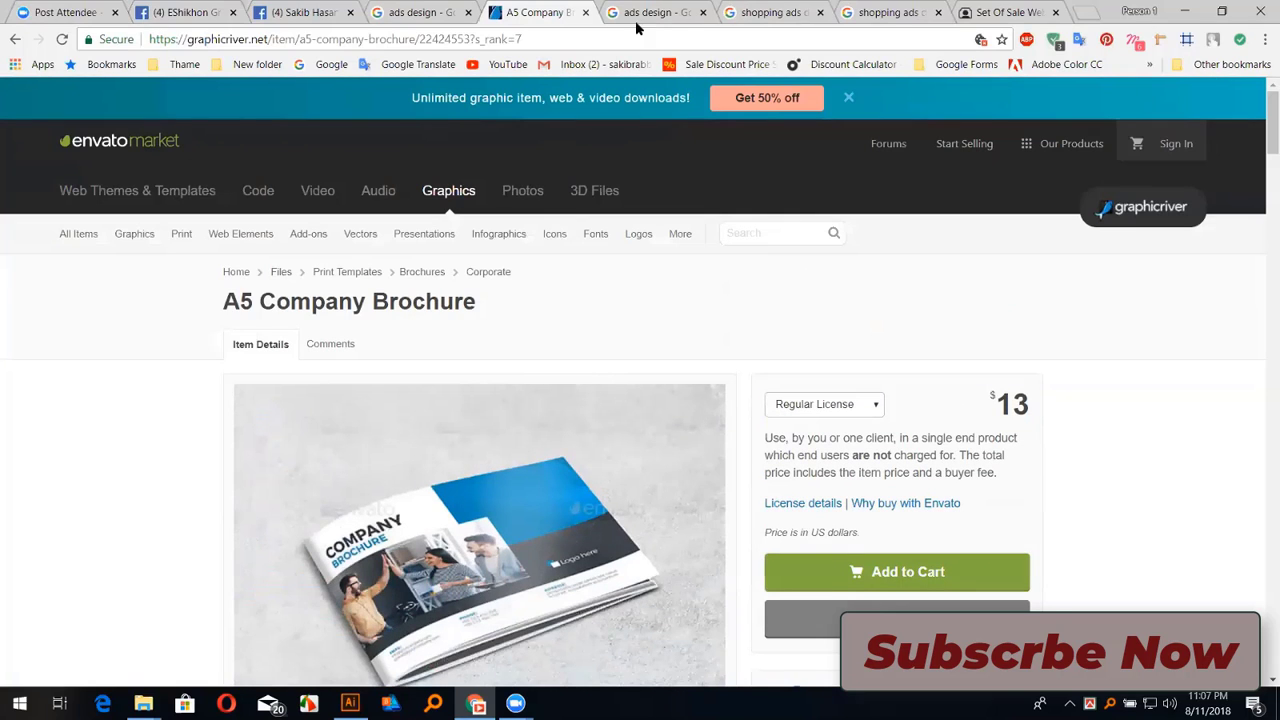
Return to the ads design image results and copy the blue Professional Ads Design Banners preview image
left_click(435, 29)
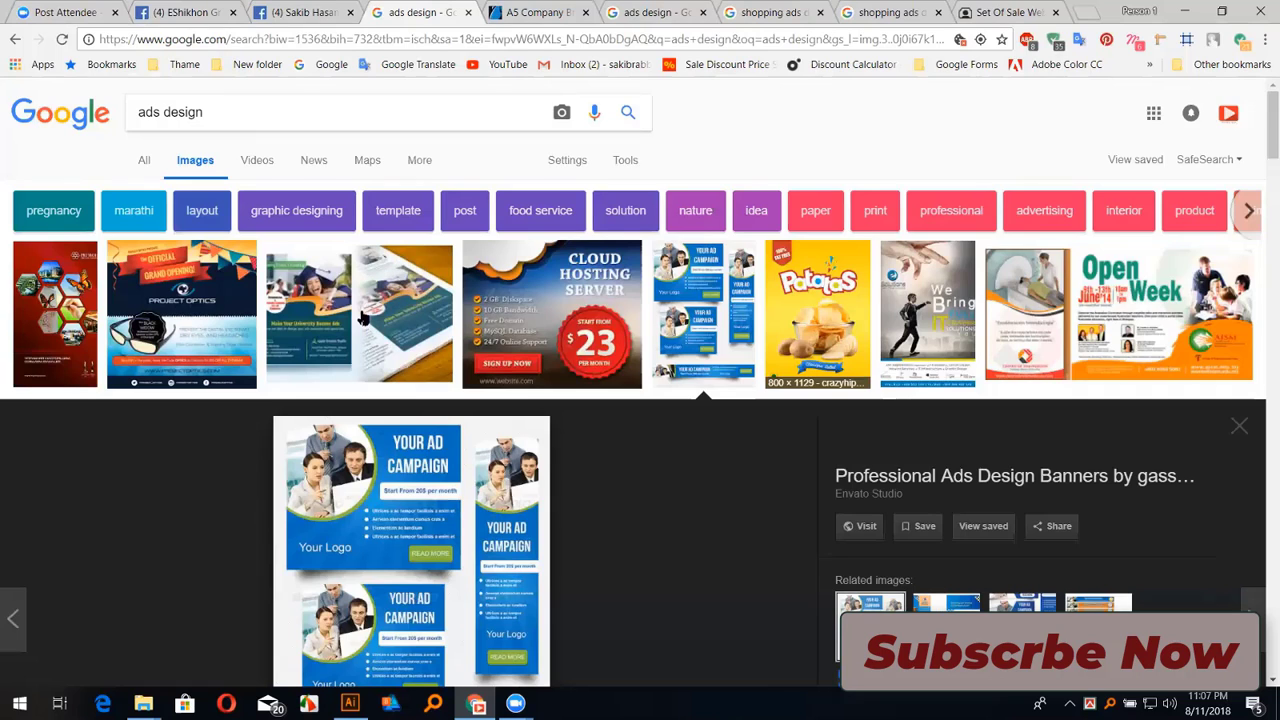
scroll(297, 302, "down", 3)
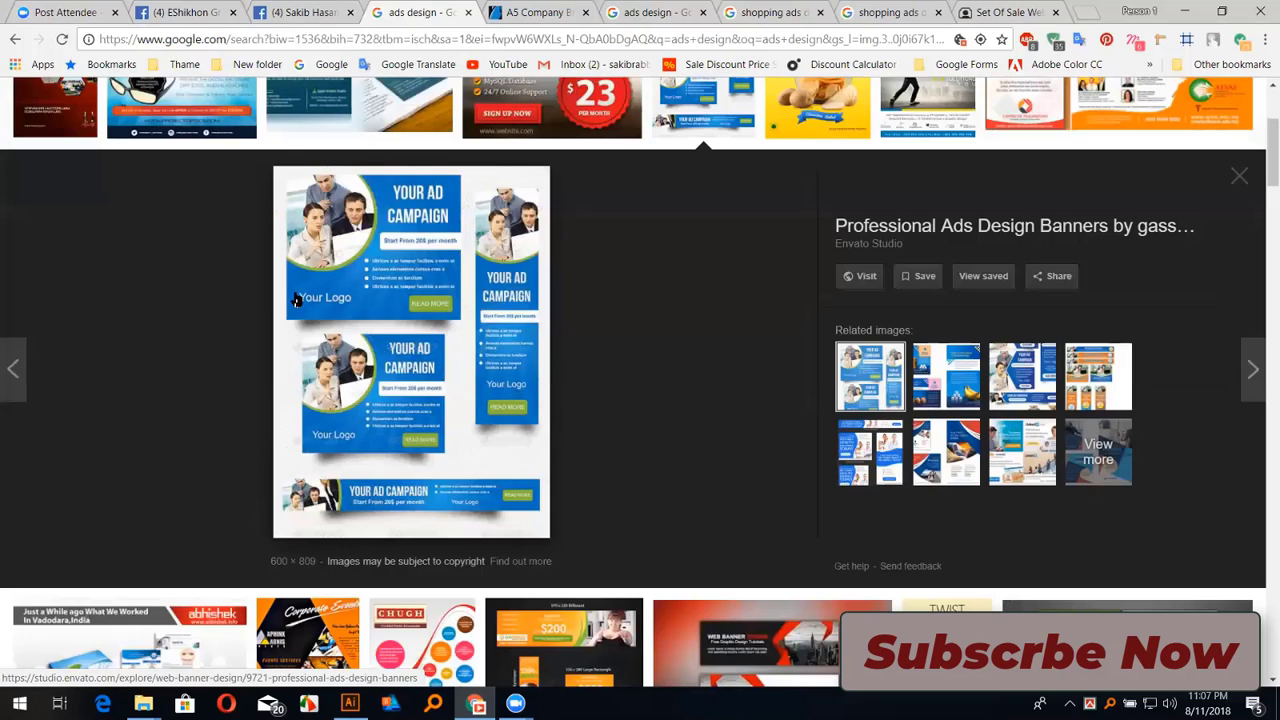
right_click(381, 261)
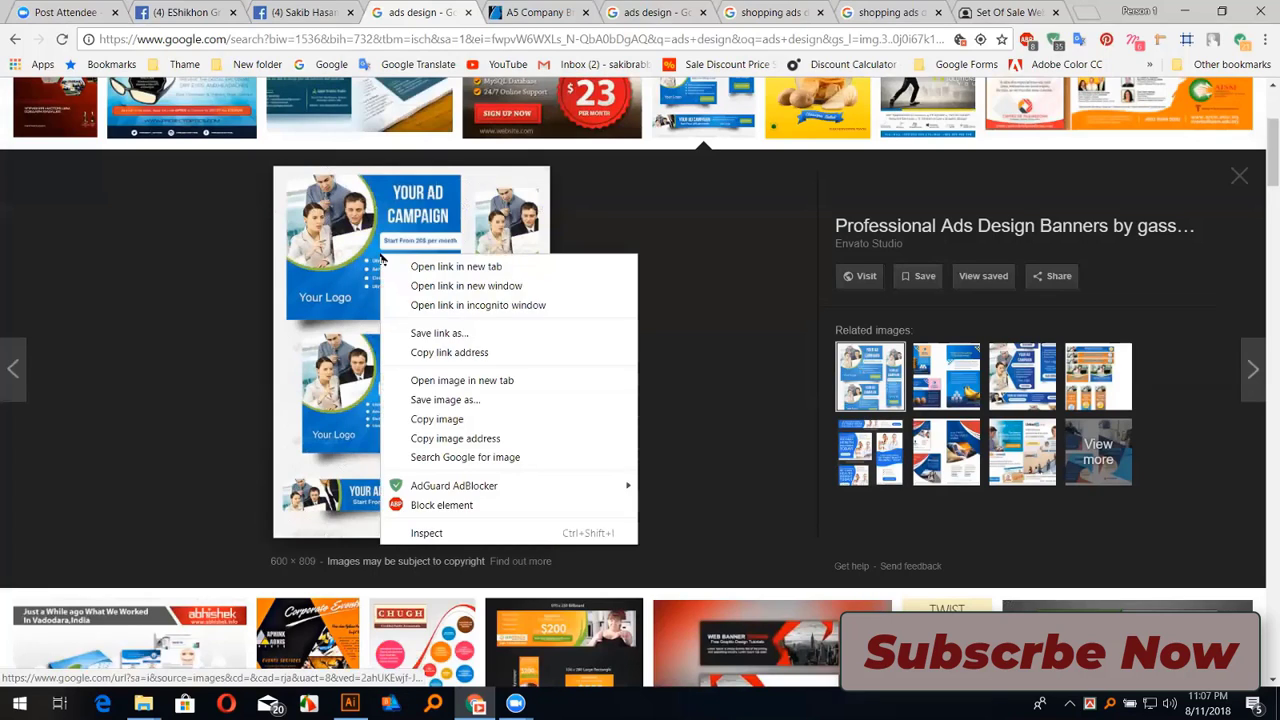
left_click(445, 422)
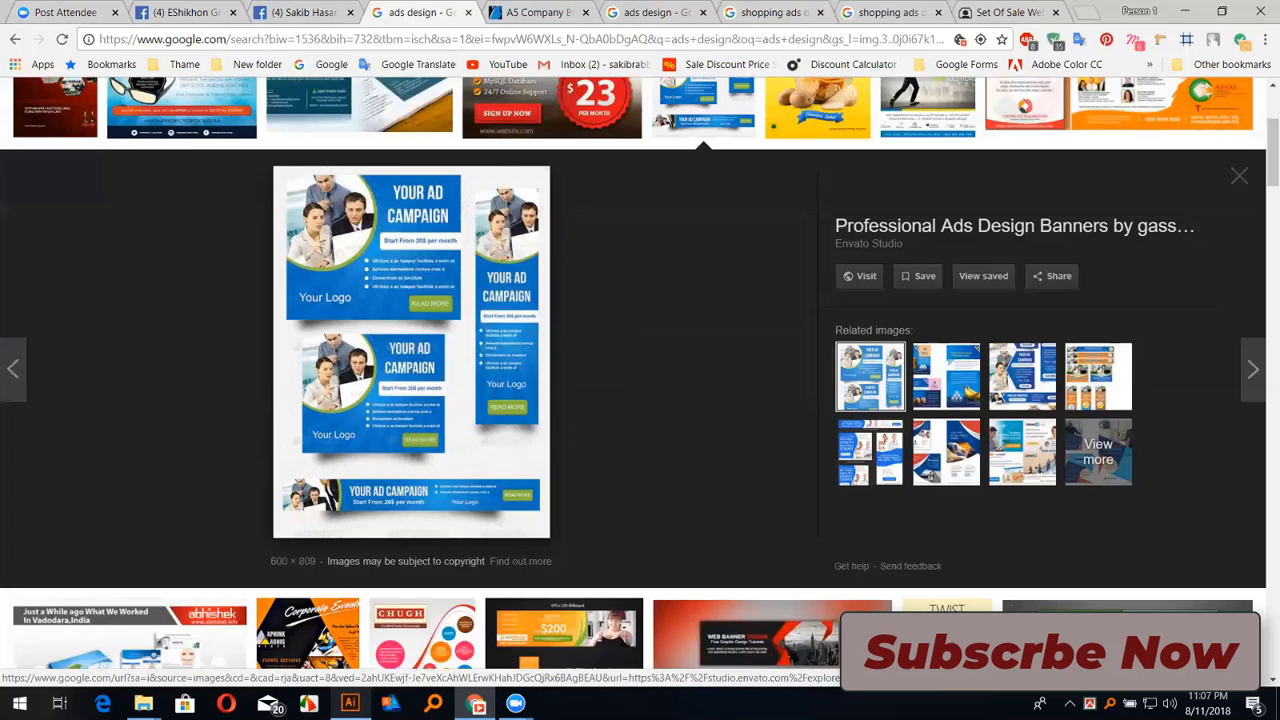
Switch to Illustrator and paste the copied blue ad banners preview image into the open document
left_click(362, 702)
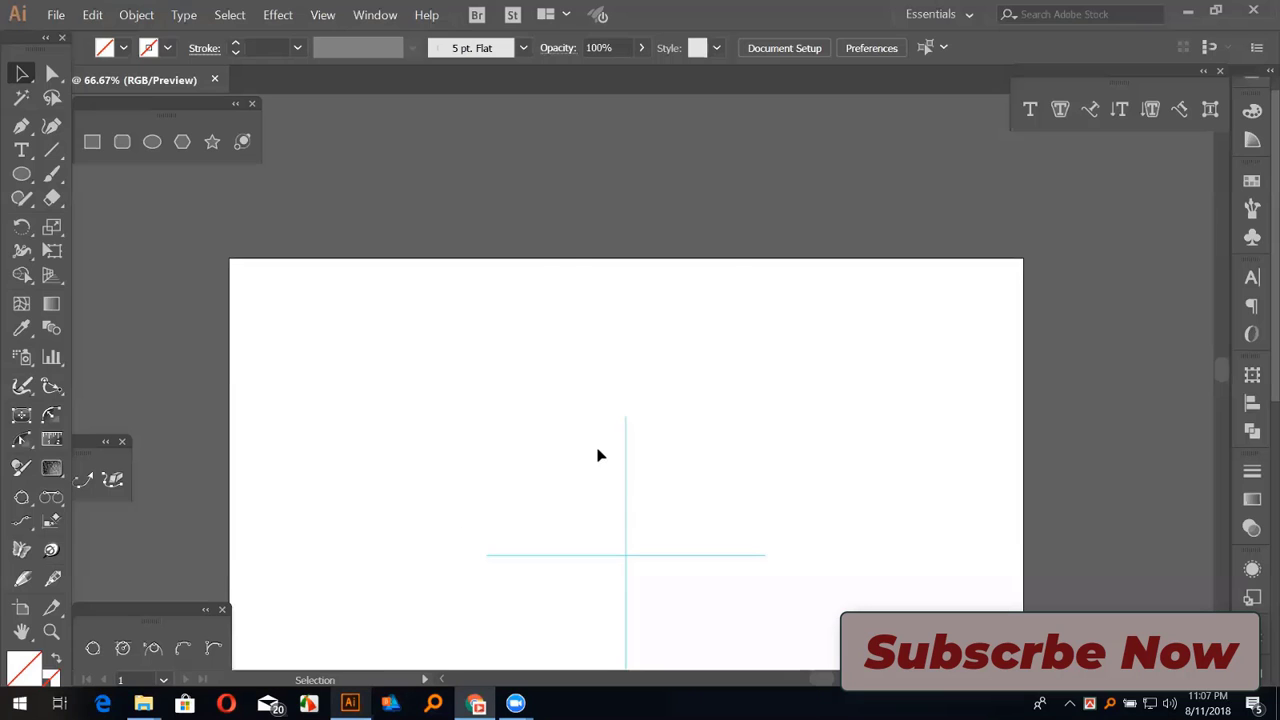
key("ctrl+v")
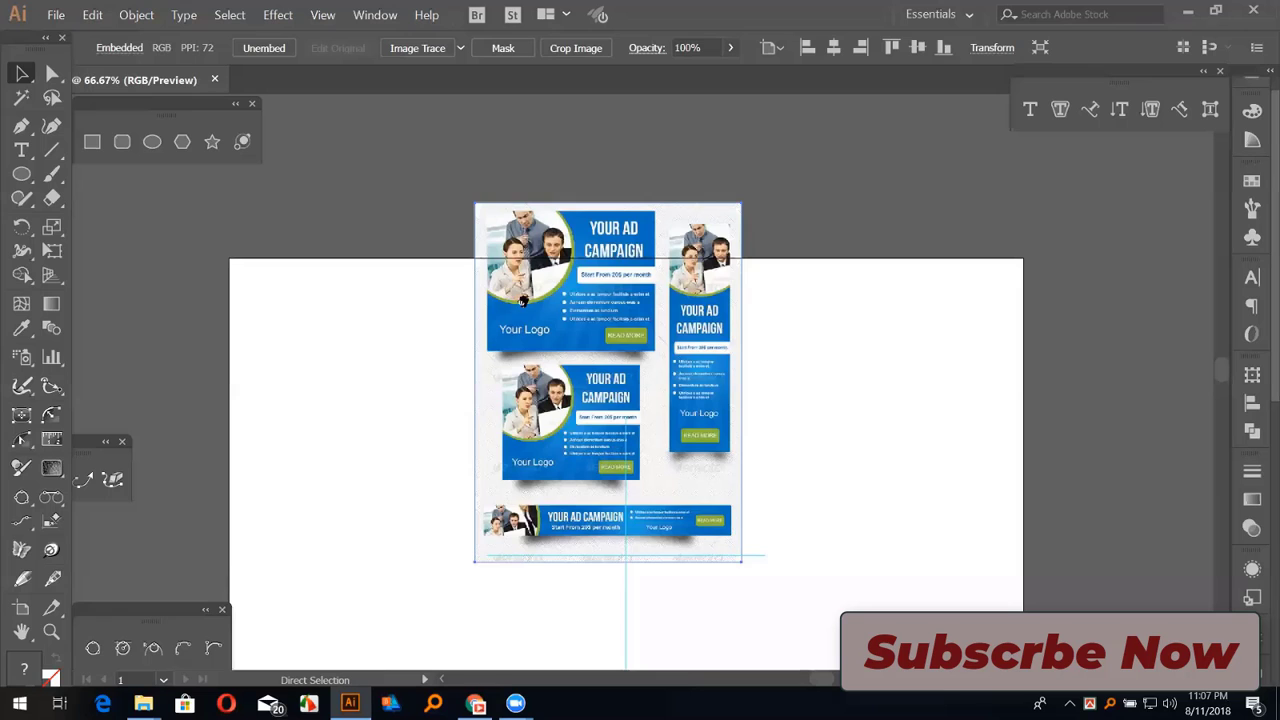
key("ctrl+plus")
key("ctrl+plus")
key("ctrl+plus")
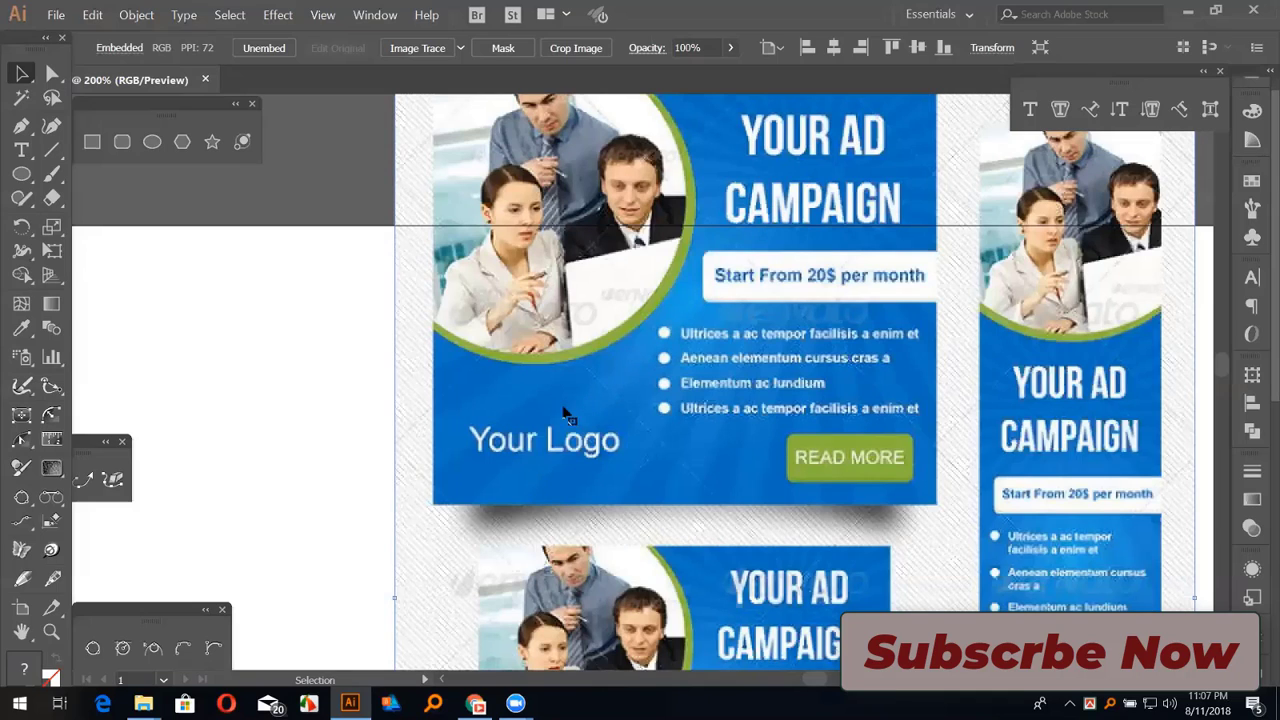
left_click(329, 365)
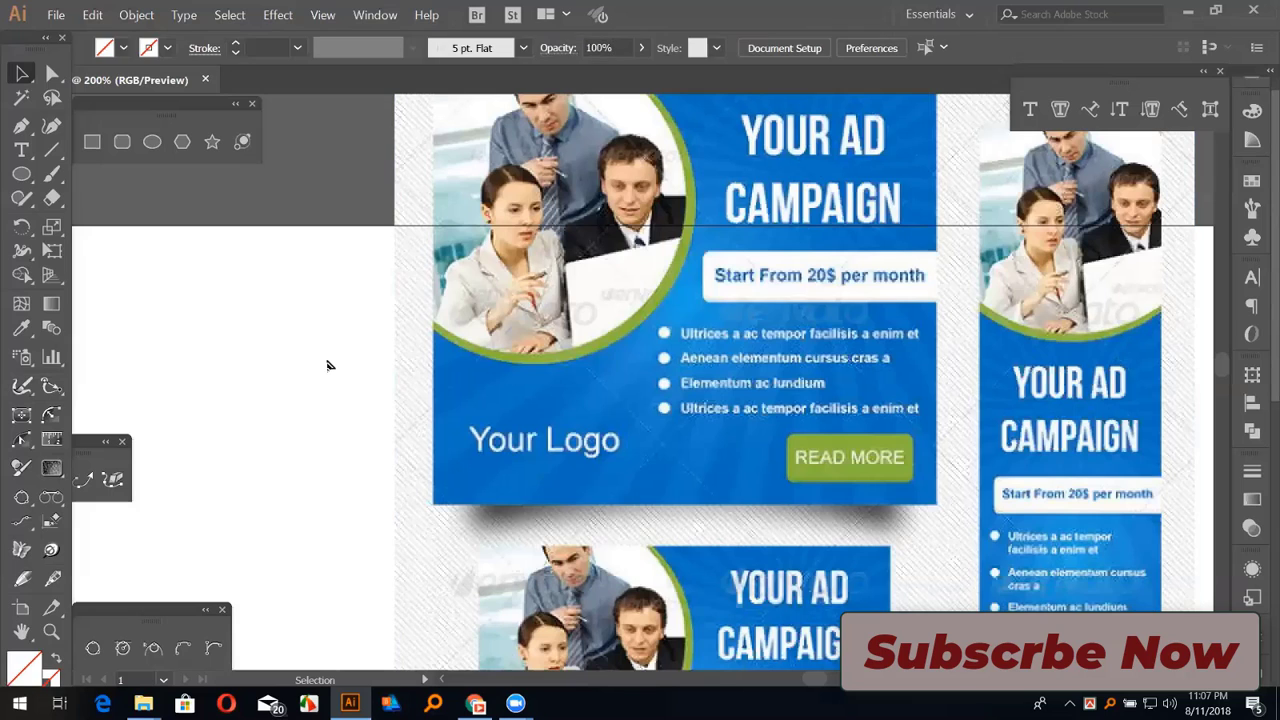
Move the pasted banners image down onto the artboard and align its top edge with the artboard's top edge
mouse_move(654, 284)
left_mouse_down()
mouse_move(605, 478)
mouse_move(568, 461)
left_mouse_up()
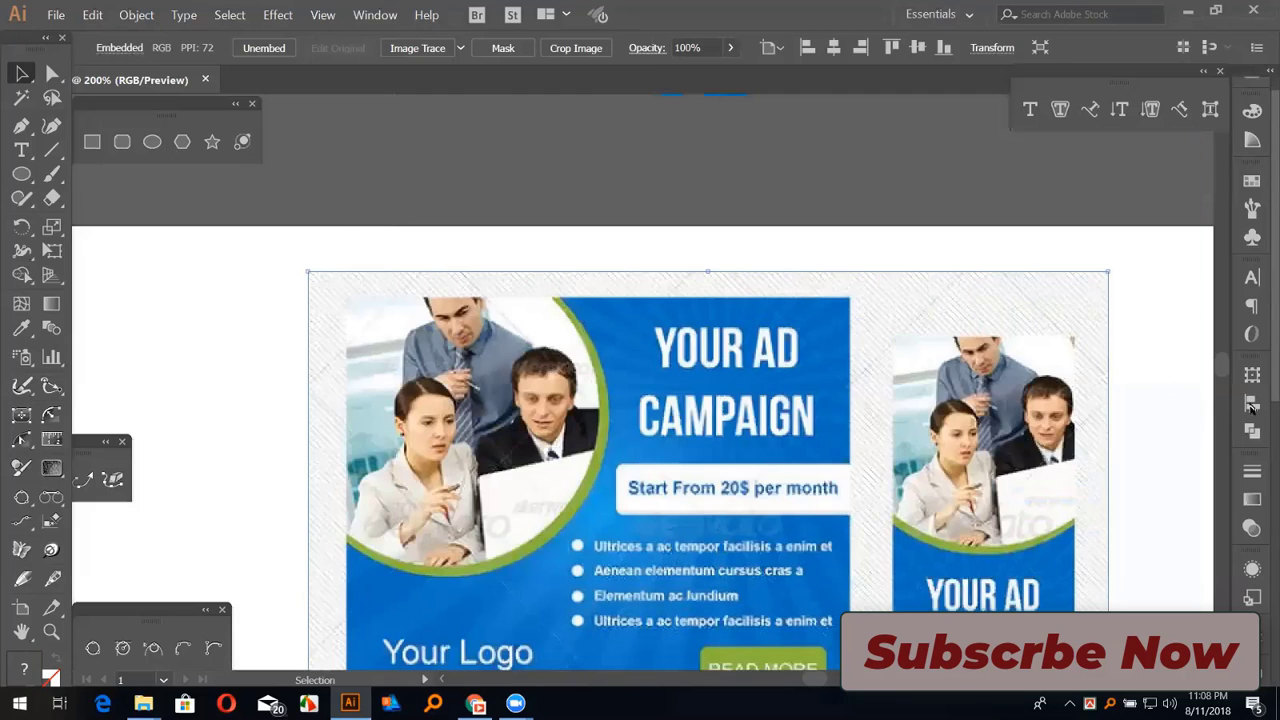
left_click(1252, 403)
left_click(1141, 416)
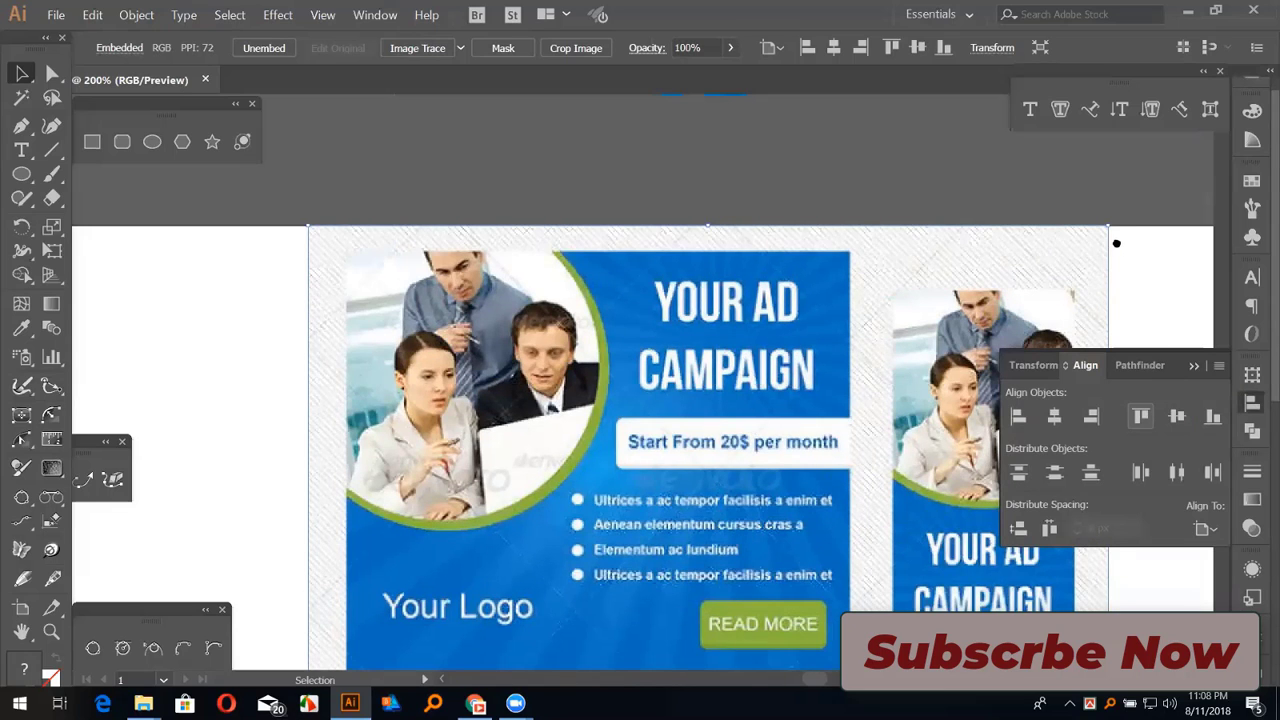
left_click(1119, 246)
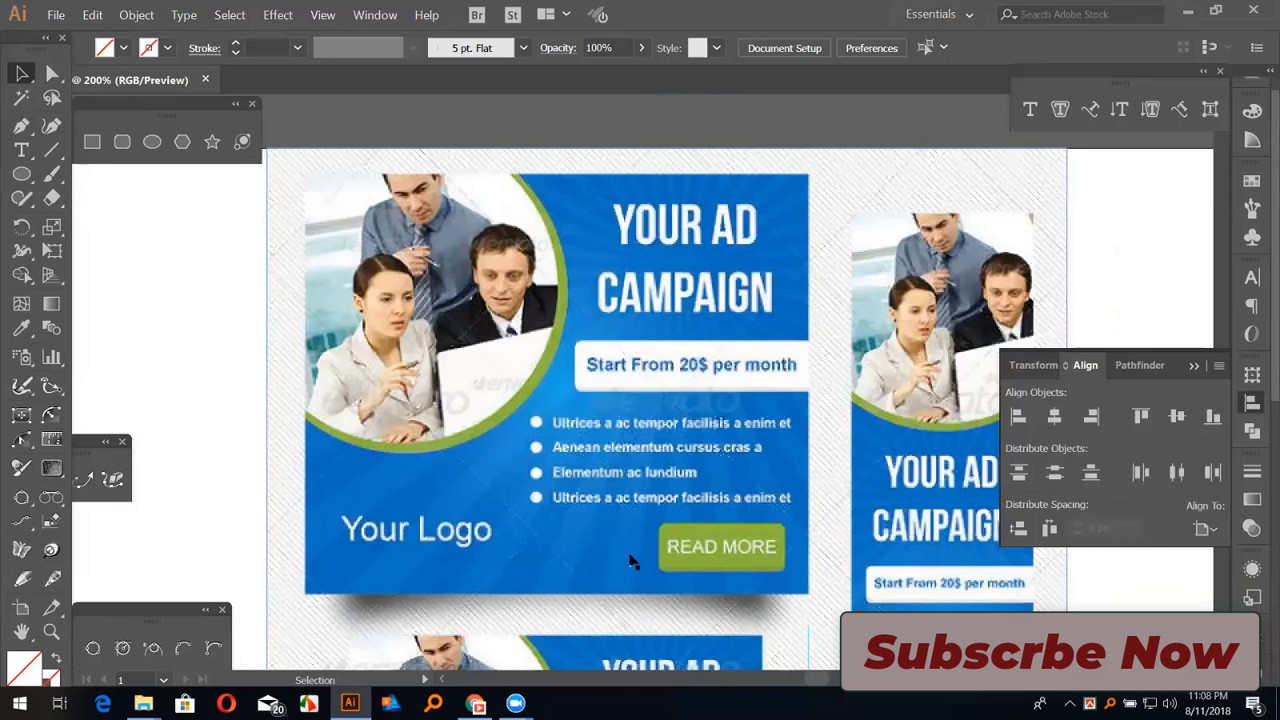
Move the banners image over the artboard's upper-left corner, clearing the middle of the artboard
left_click(602, 444)
key("ctrl+minus")
key("ctrl+minus")
key("ctrl+minus")
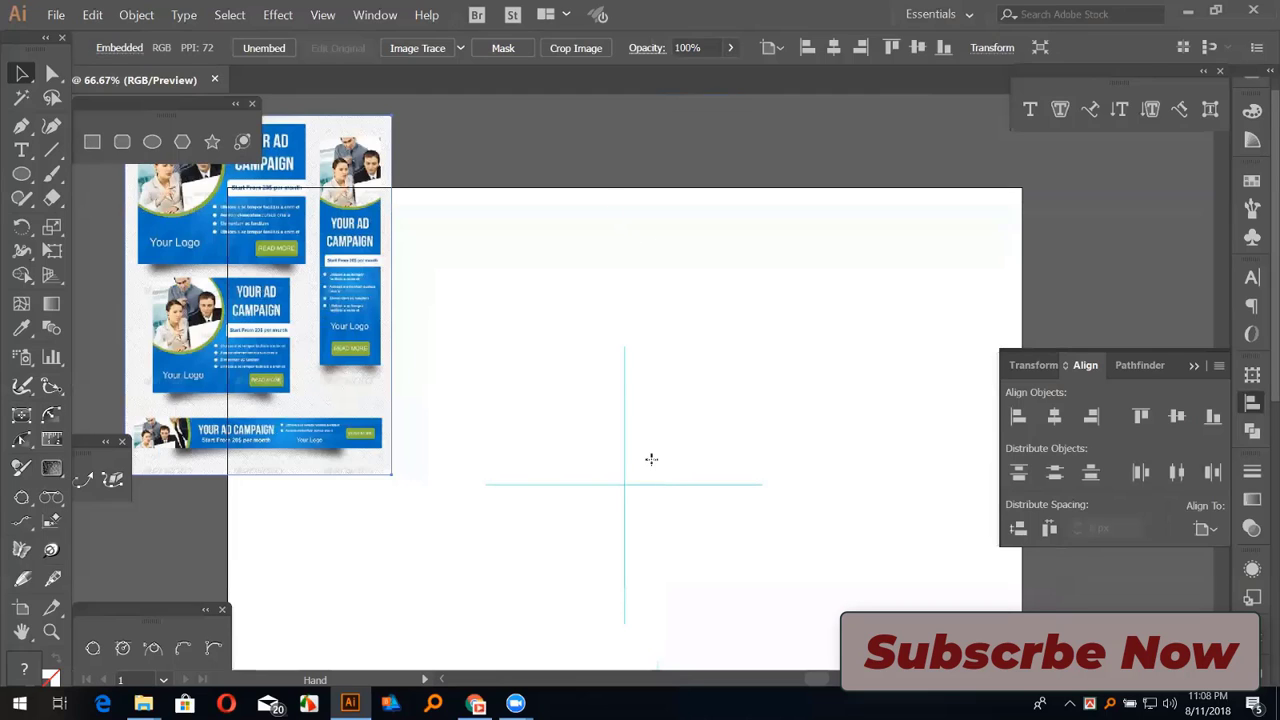
Draw a tall, narrow vertical rectangle near the artboard's centre and fill it with red
left_click_drag(618, 211, 645, 460)
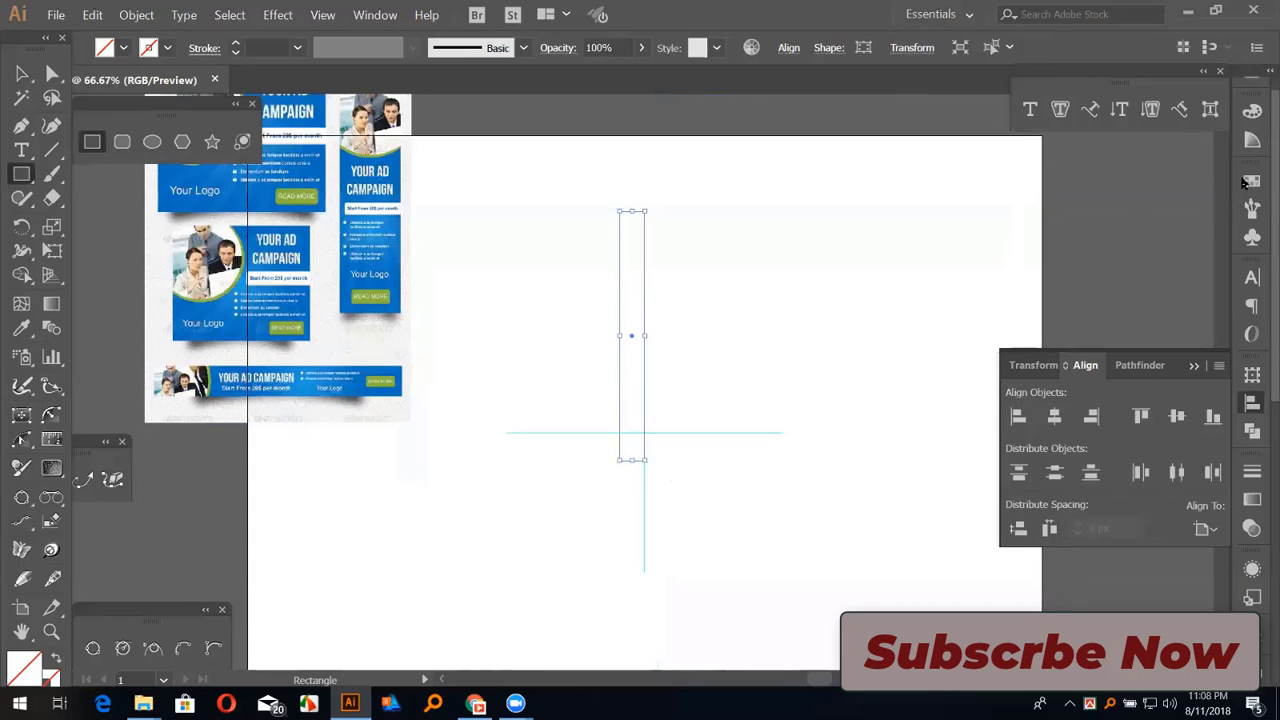
left_click(1251, 181)
left_click(1059, 233)
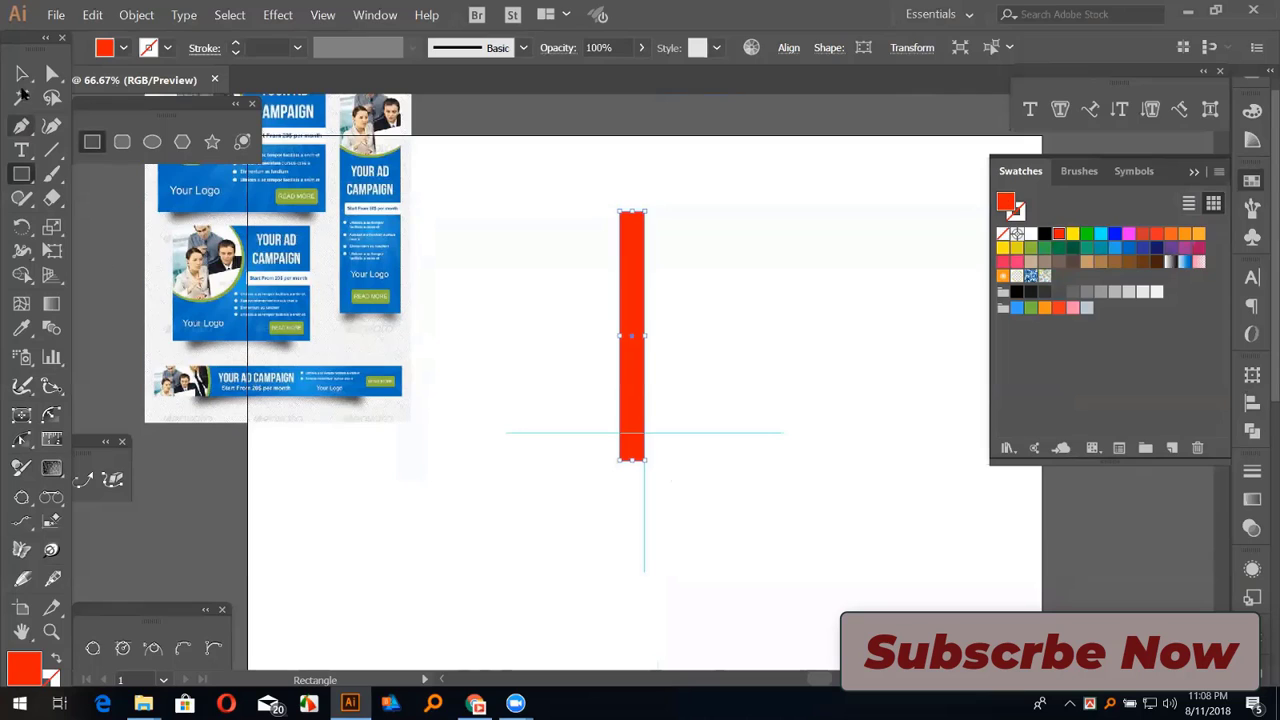